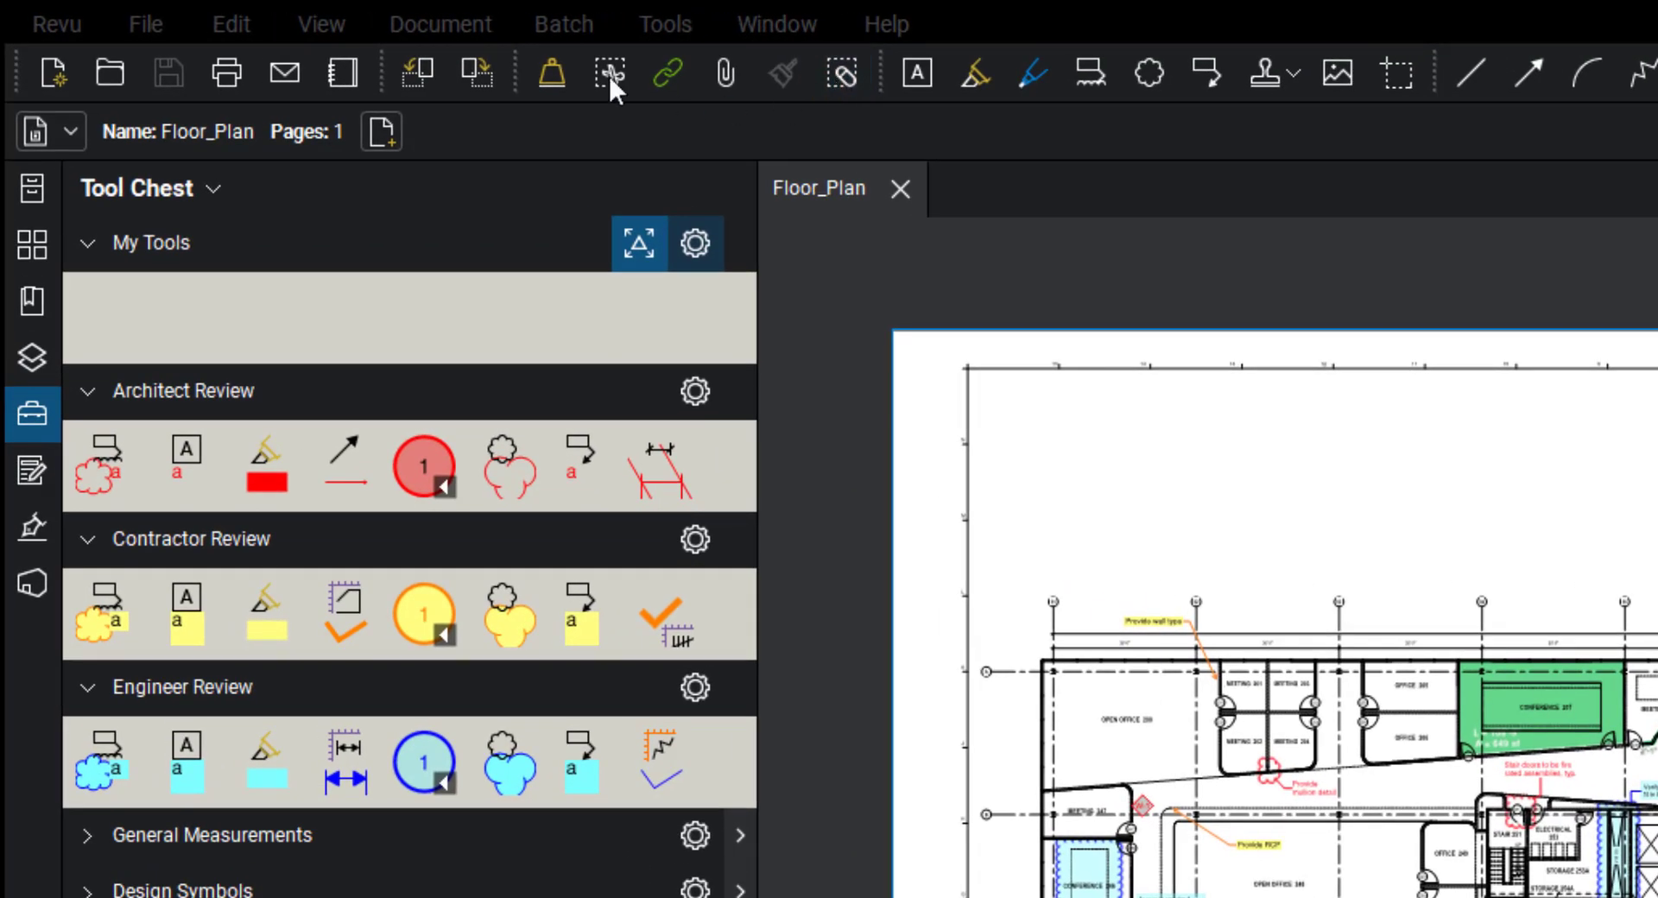
Step: Erase the PDF content of grid bubble 01 and its dimension line end above Open Office 200
click(229, 18)
mouse_move(311, 688)
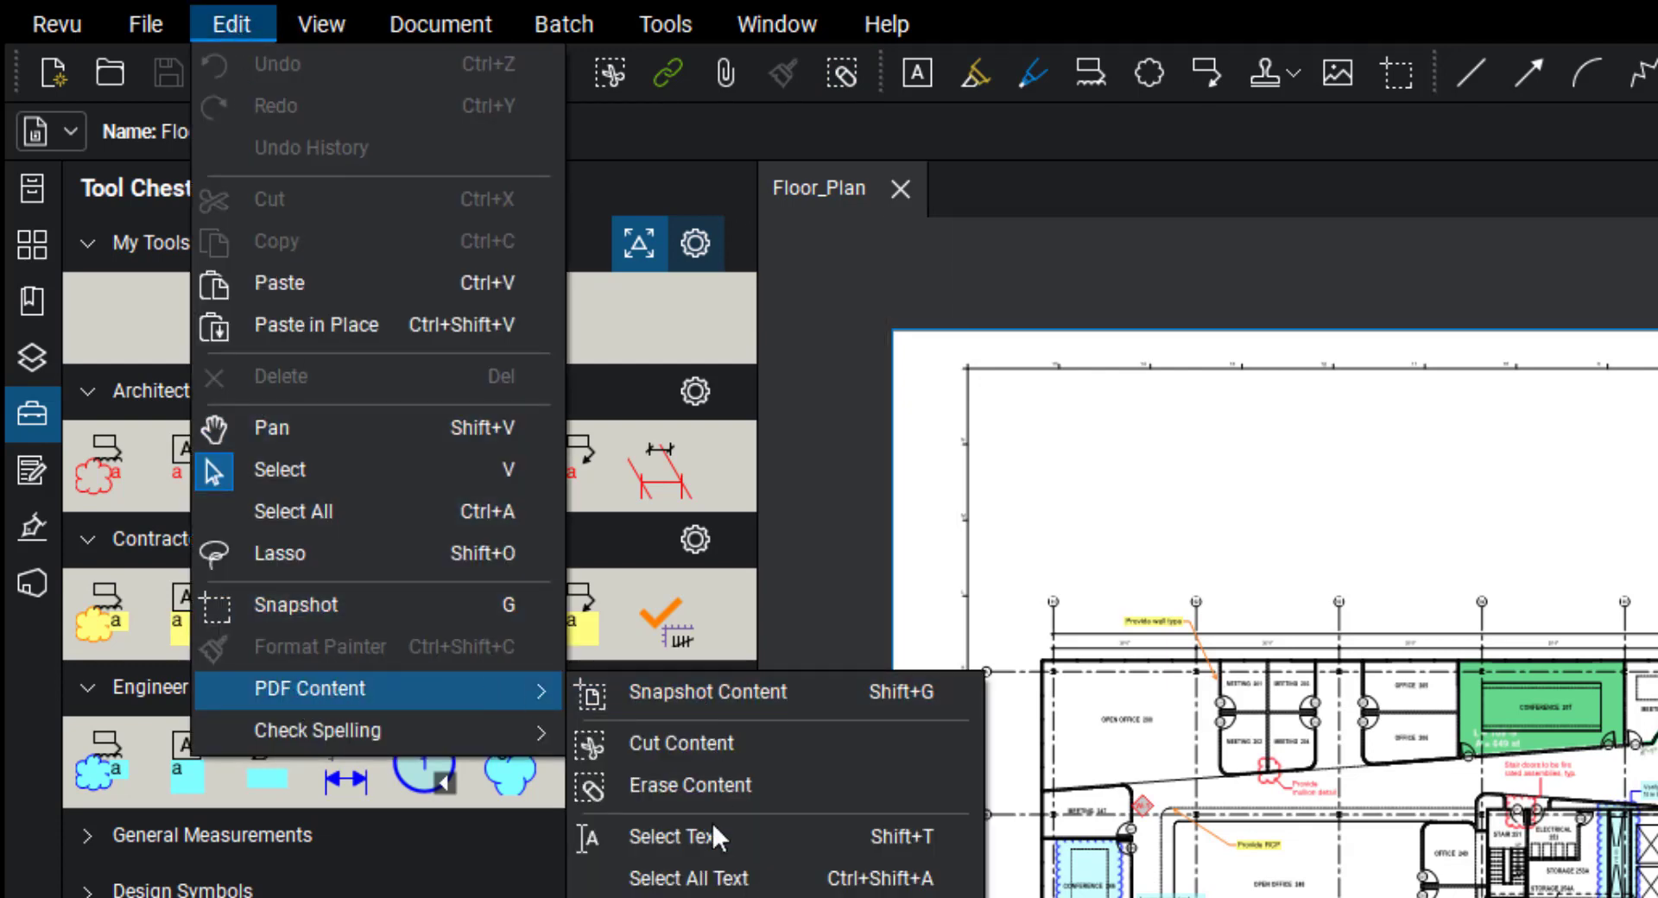
click(694, 784)
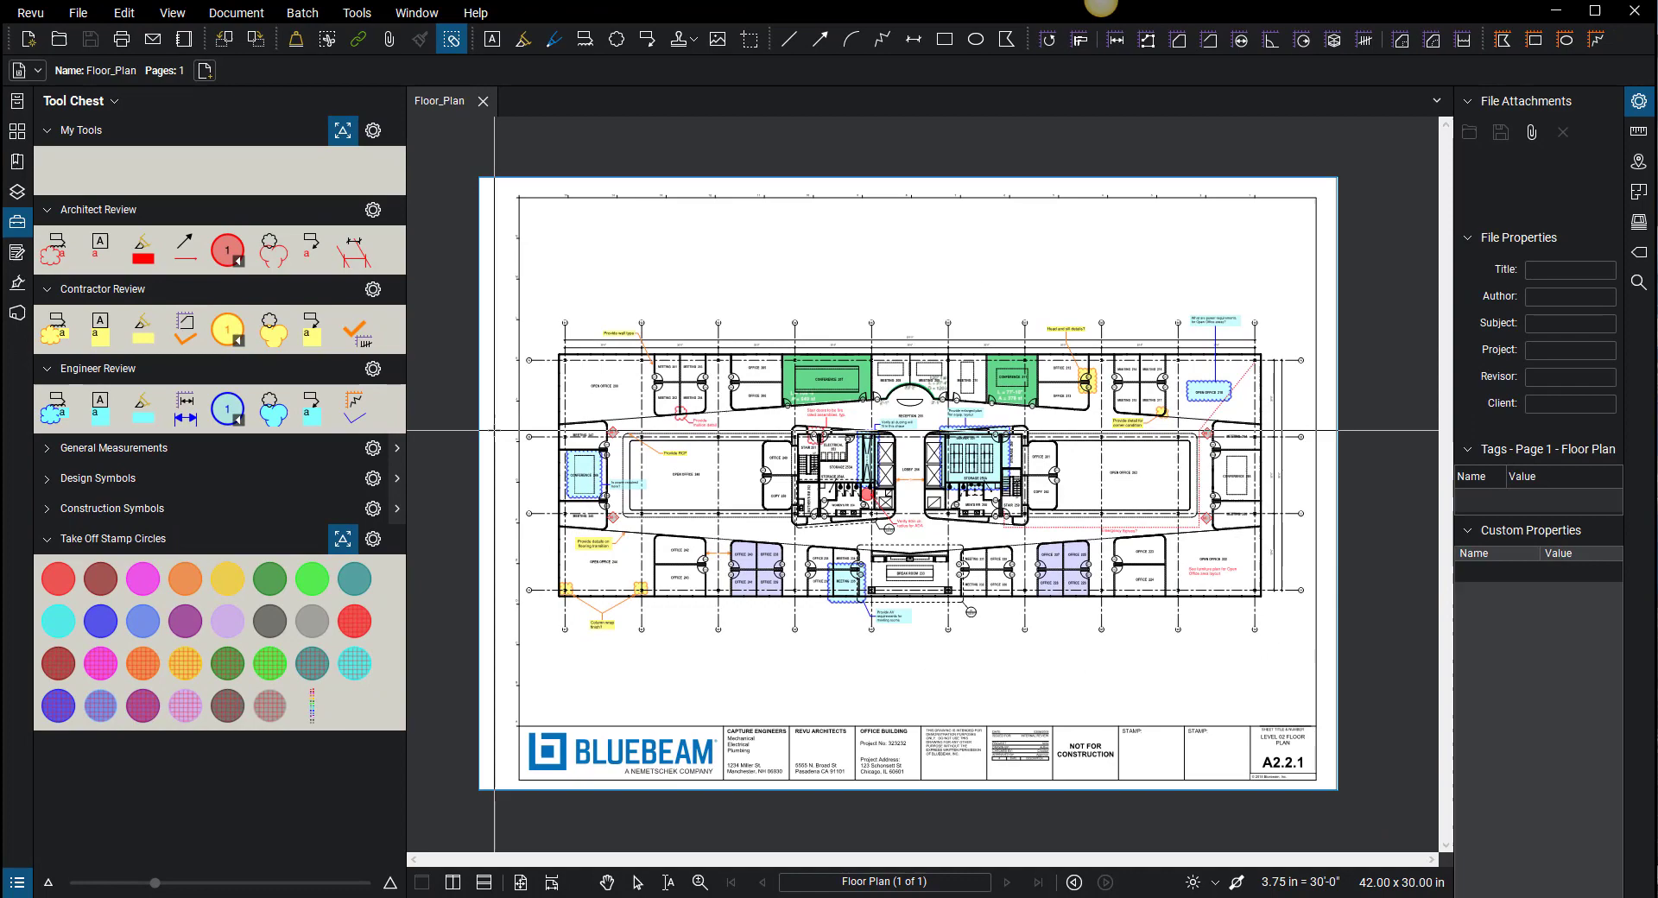
scroll(522, 317, up, 5)
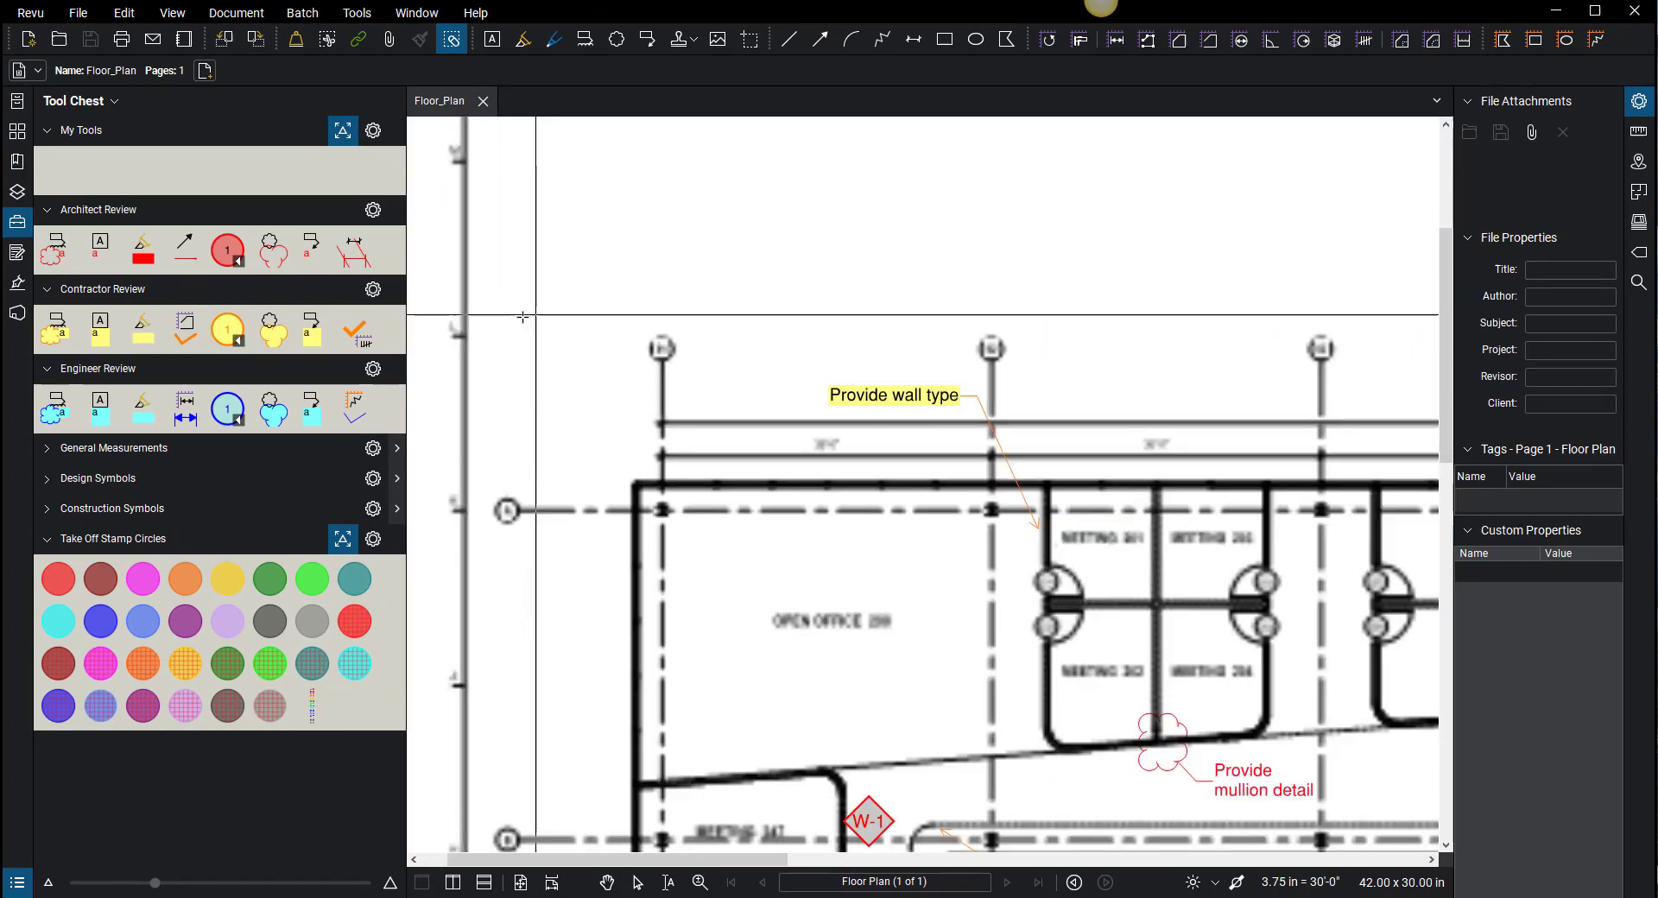
scroll(522, 317, down, 1)
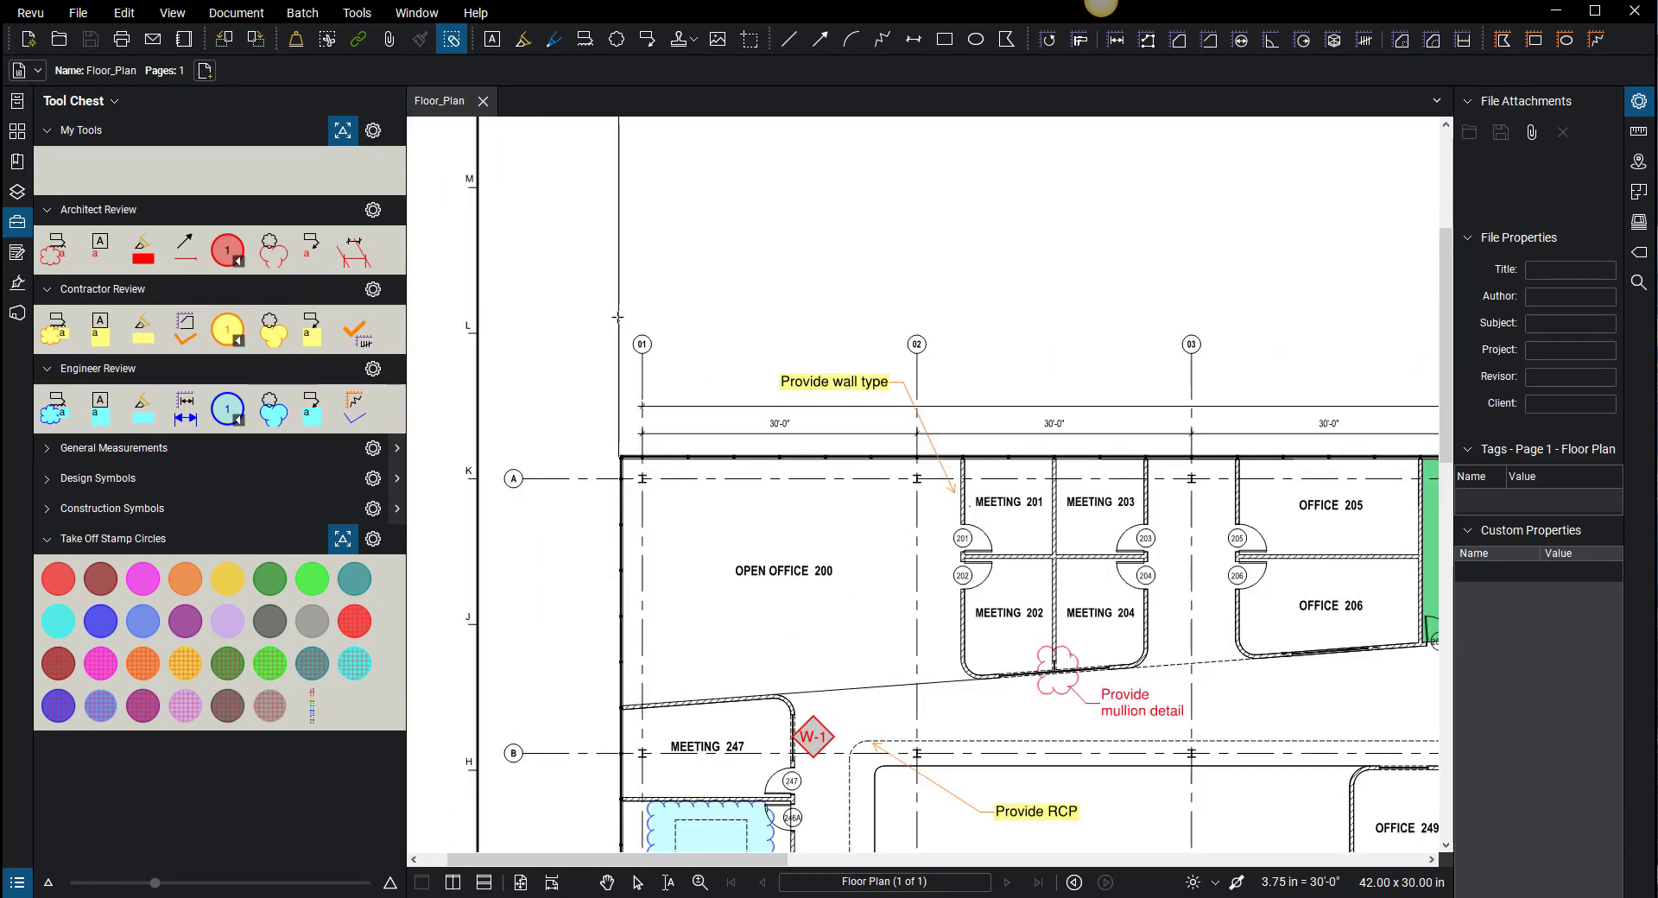
drag(618, 317, 705, 452)
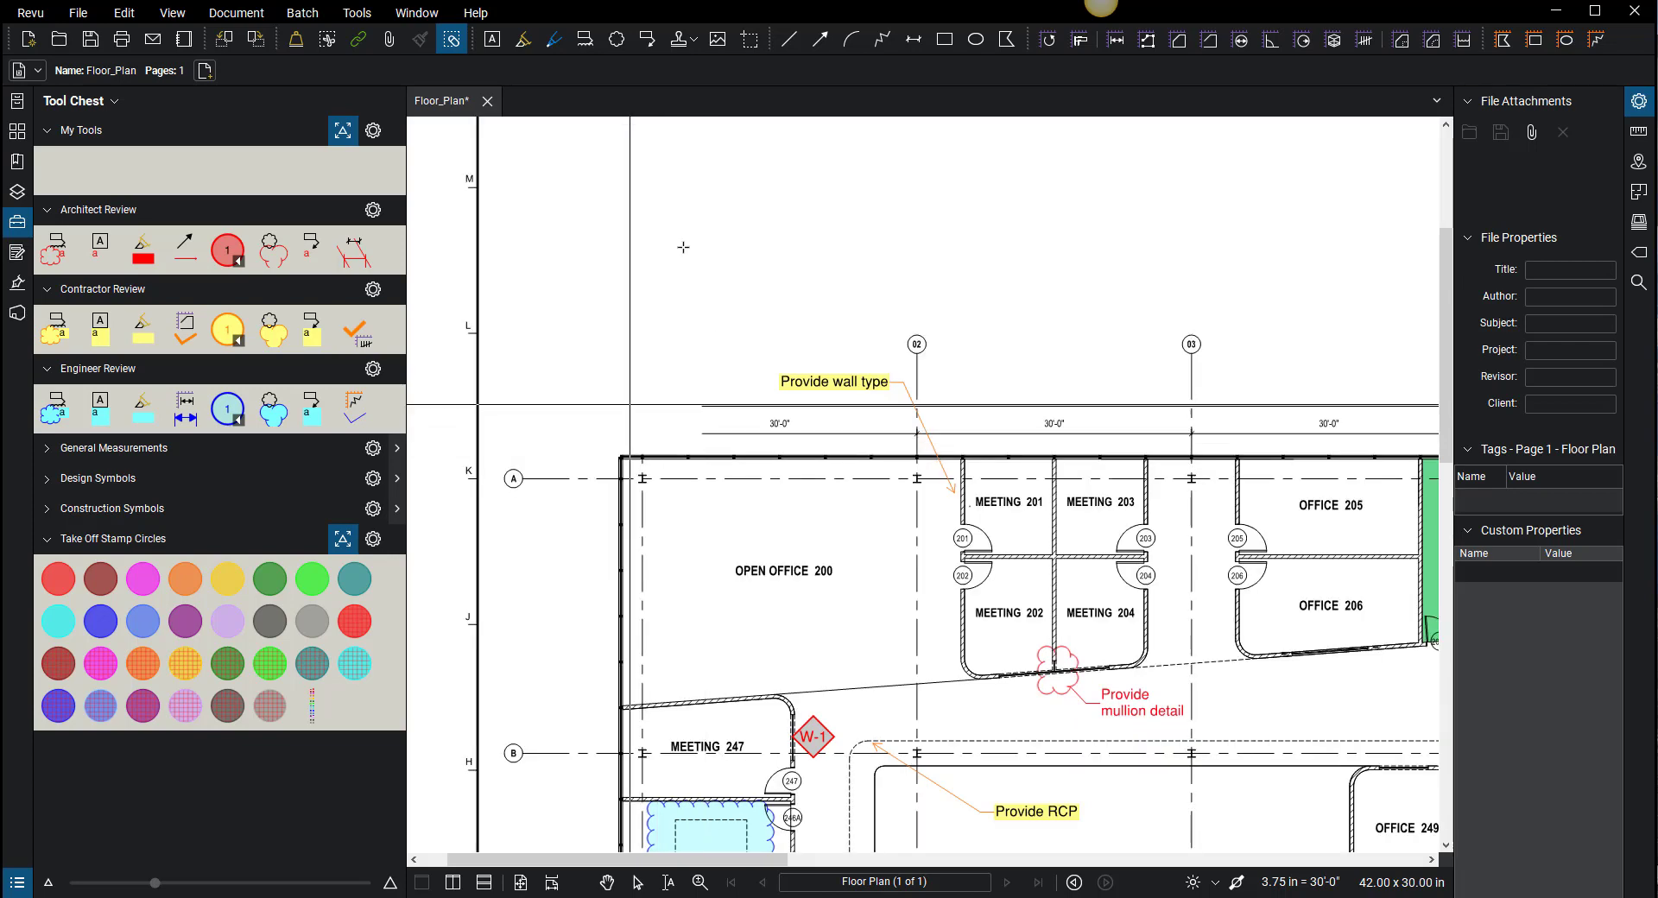
Step: Erase the border line and its grid letters along the sheet's left edge
scroll(763, 466, down, 4)
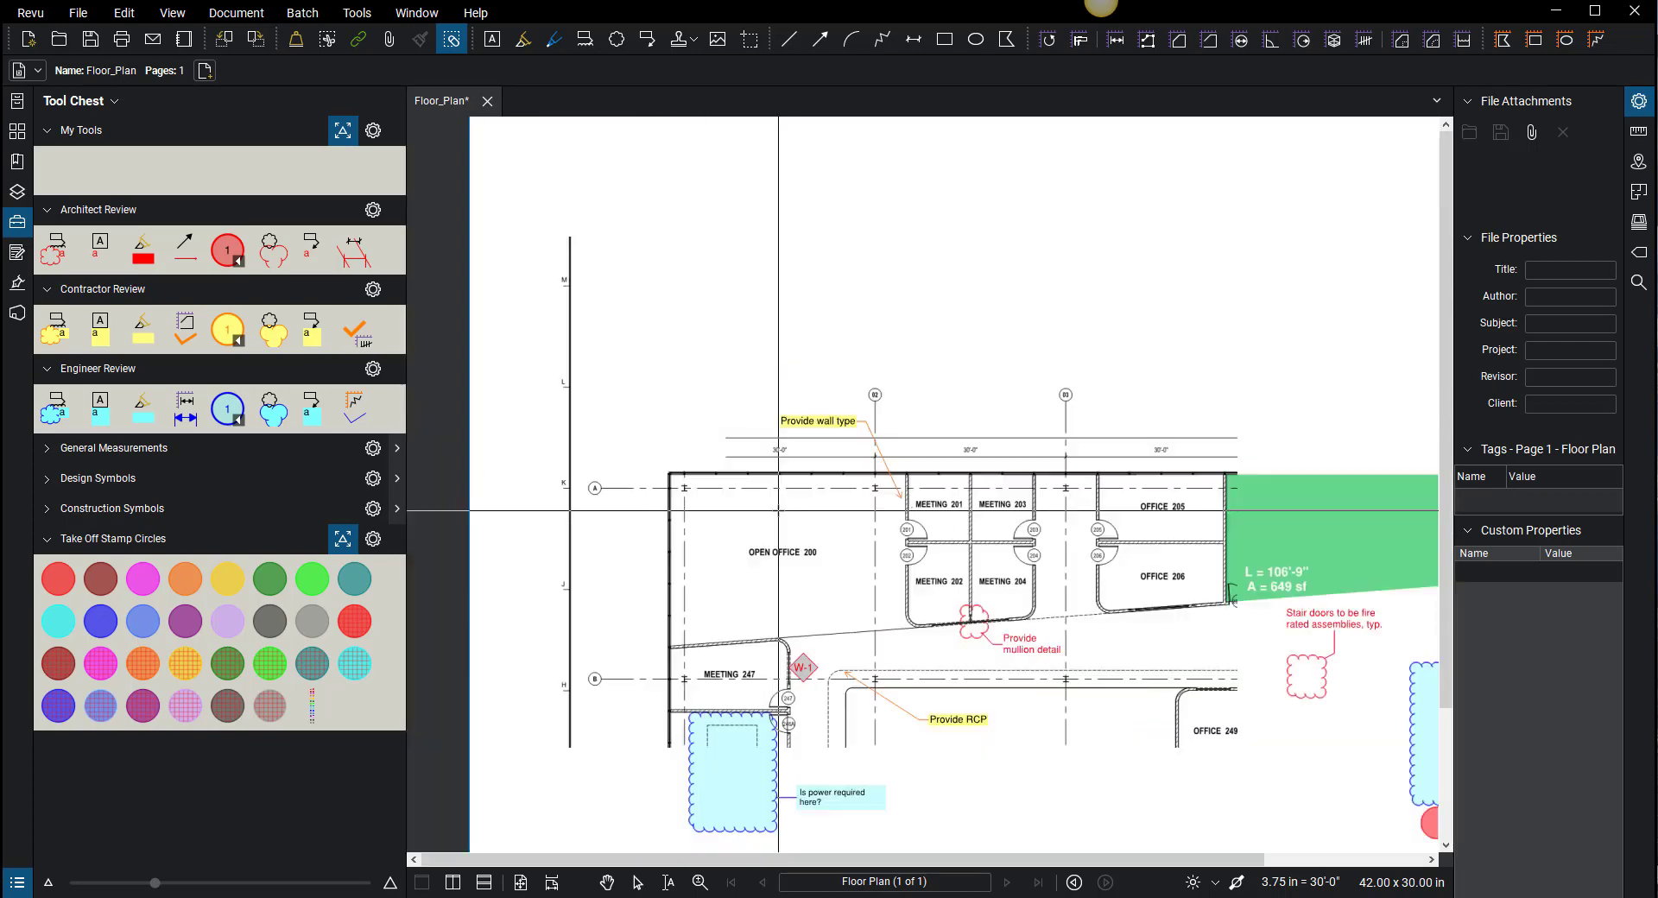
drag(705, 439, 675, 404)
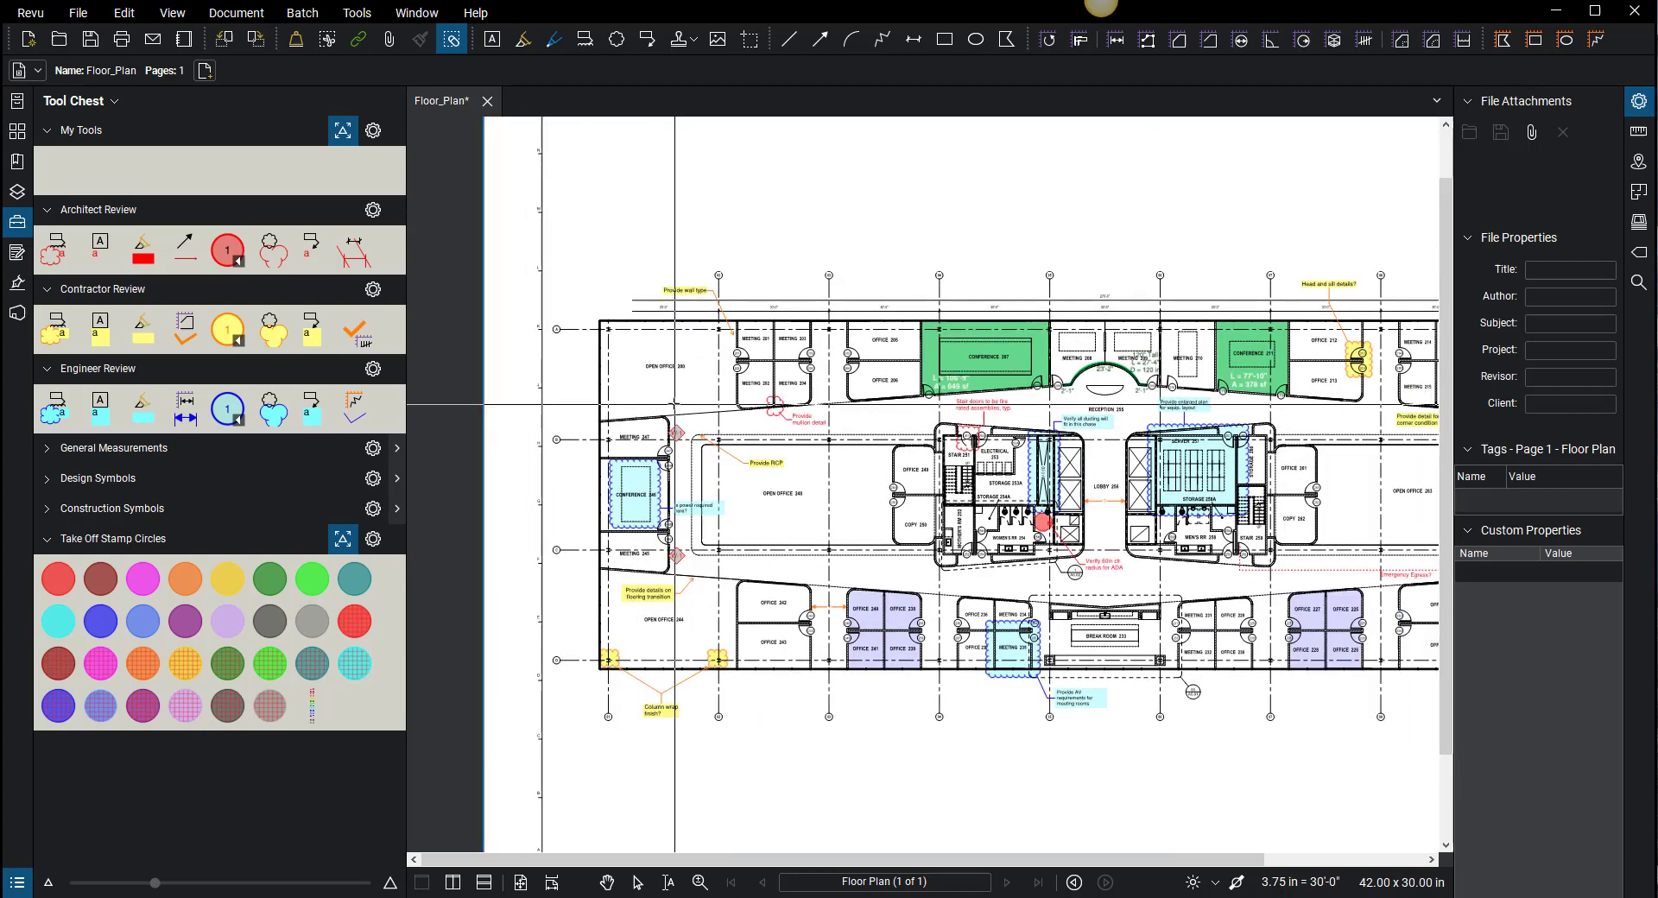
scroll(674, 404, down, 3)
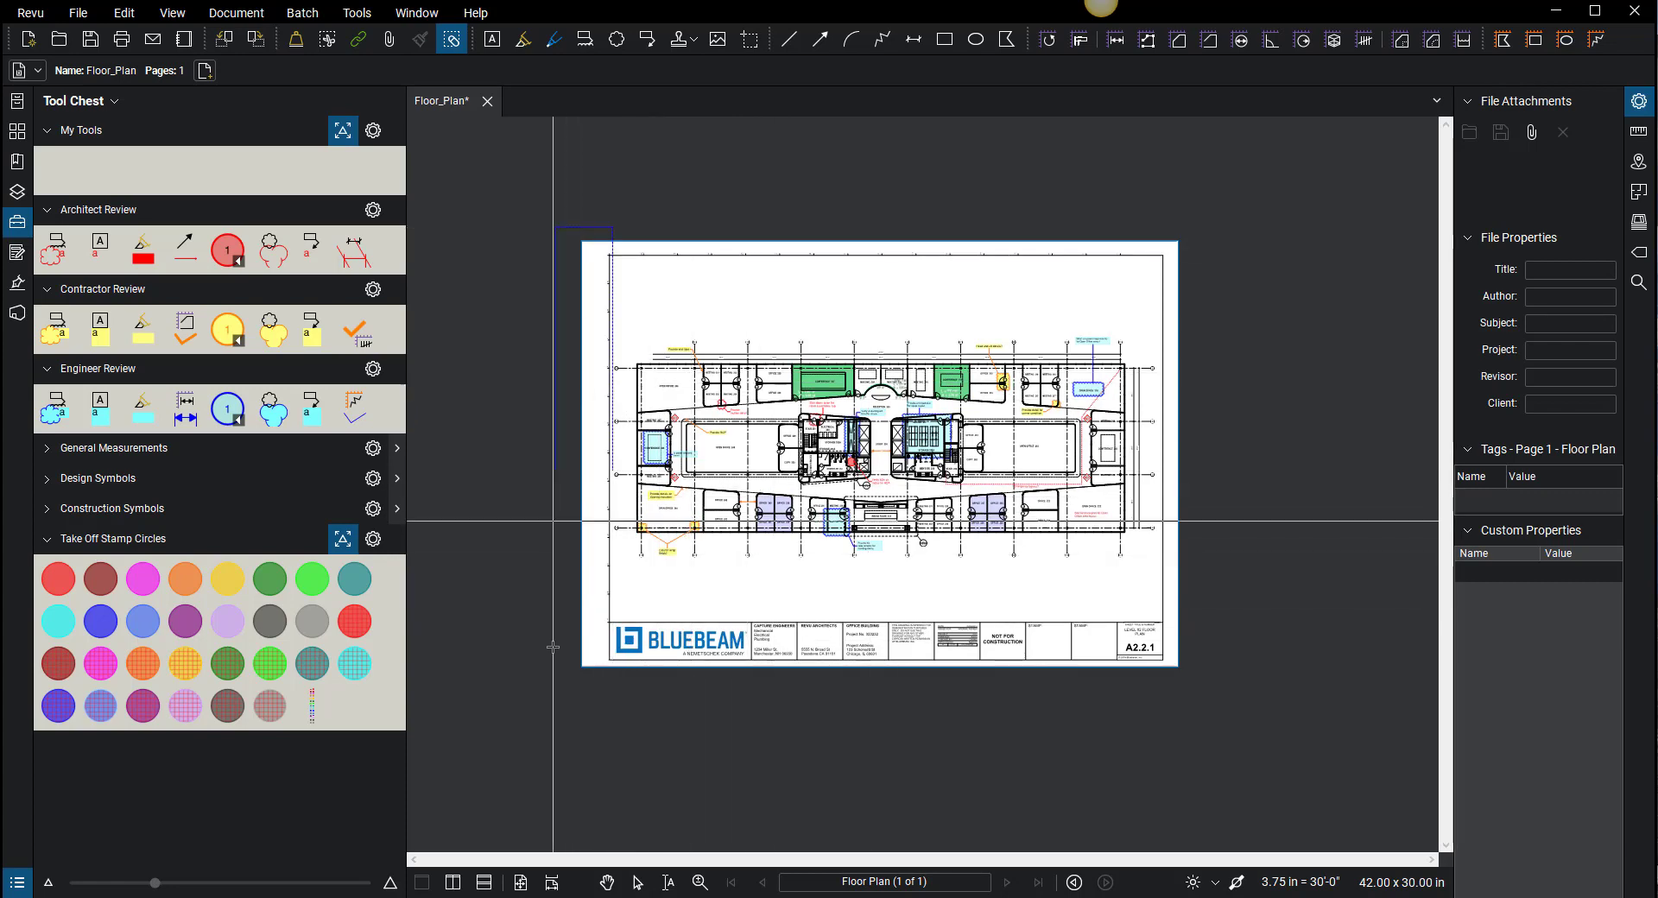
drag(553, 726, 1321, 212)
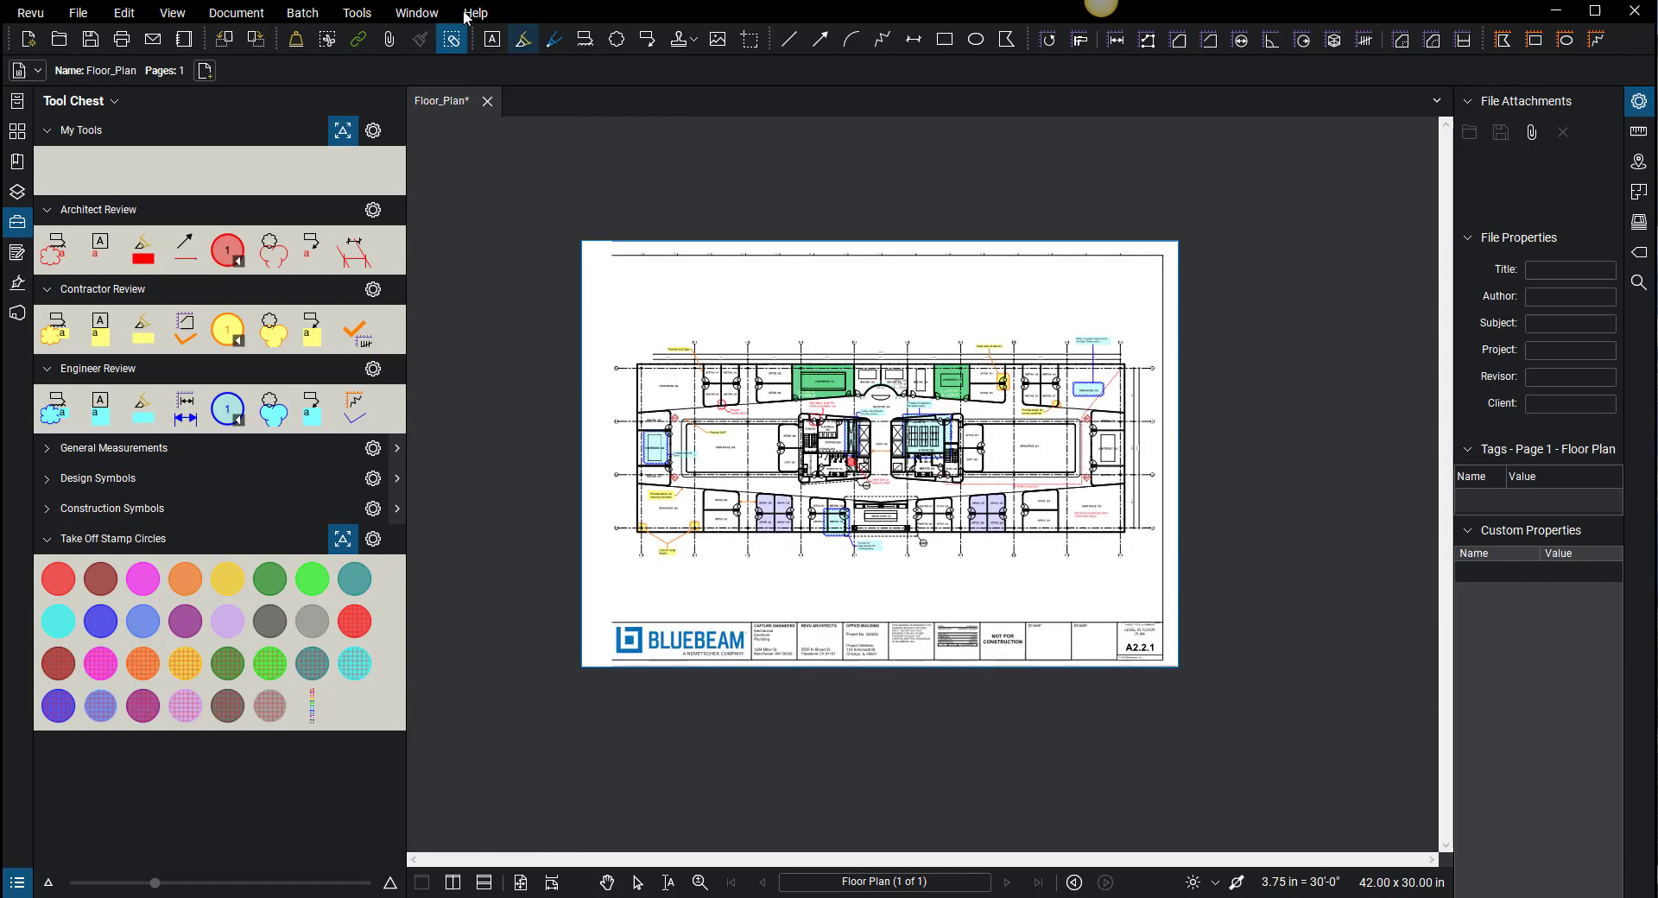
click(173, 14)
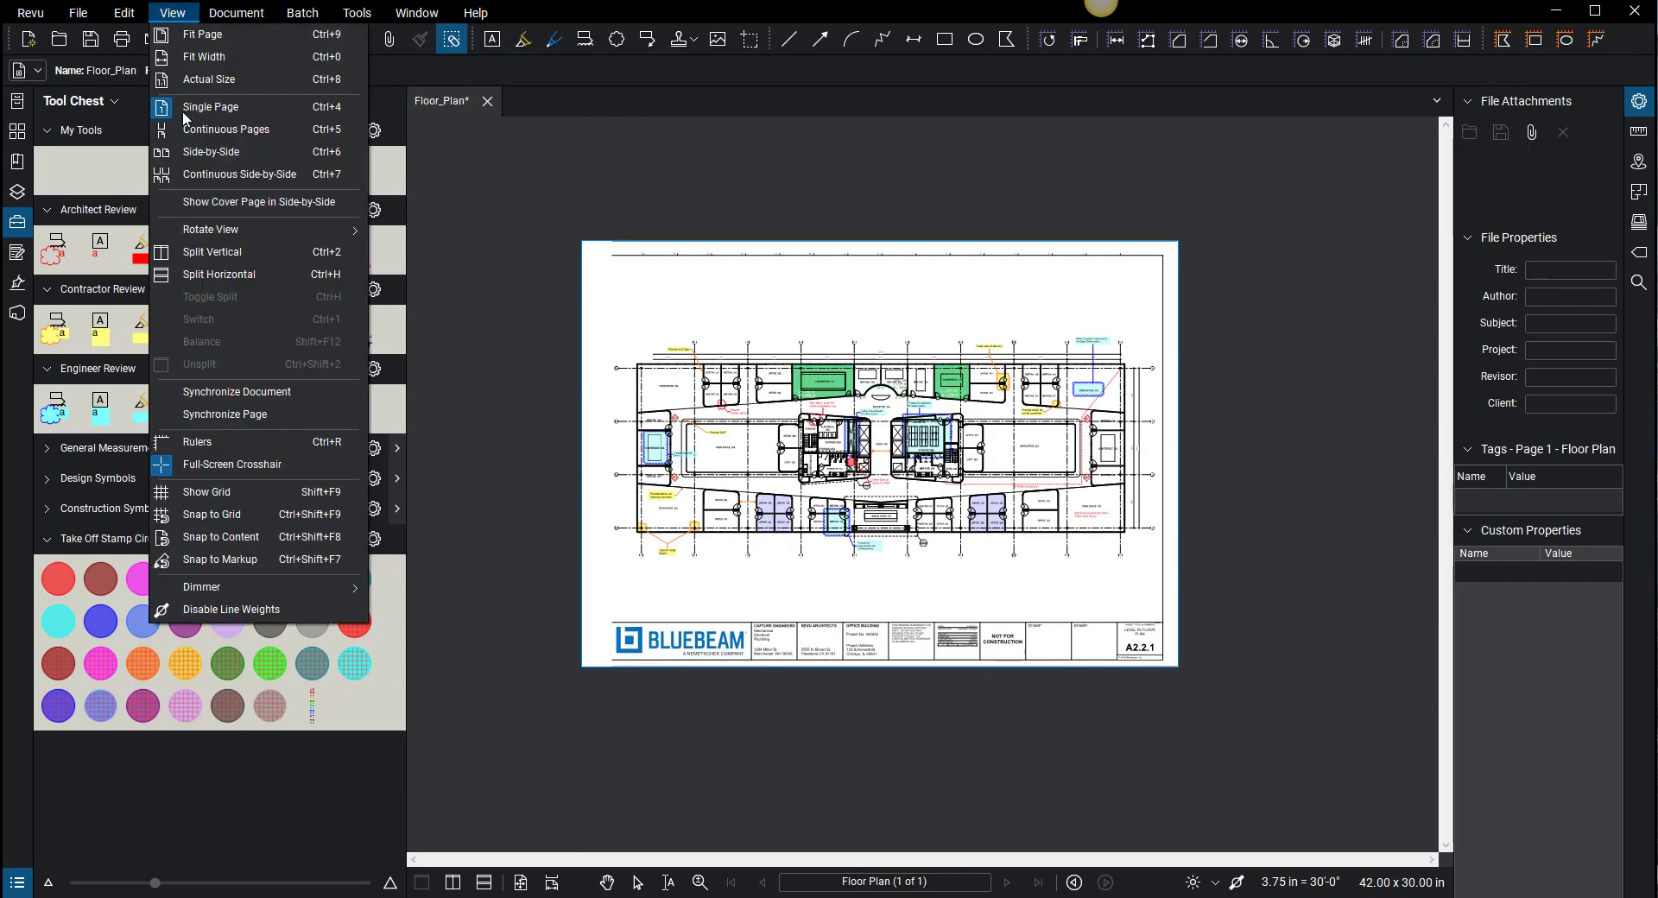
click(246, 468)
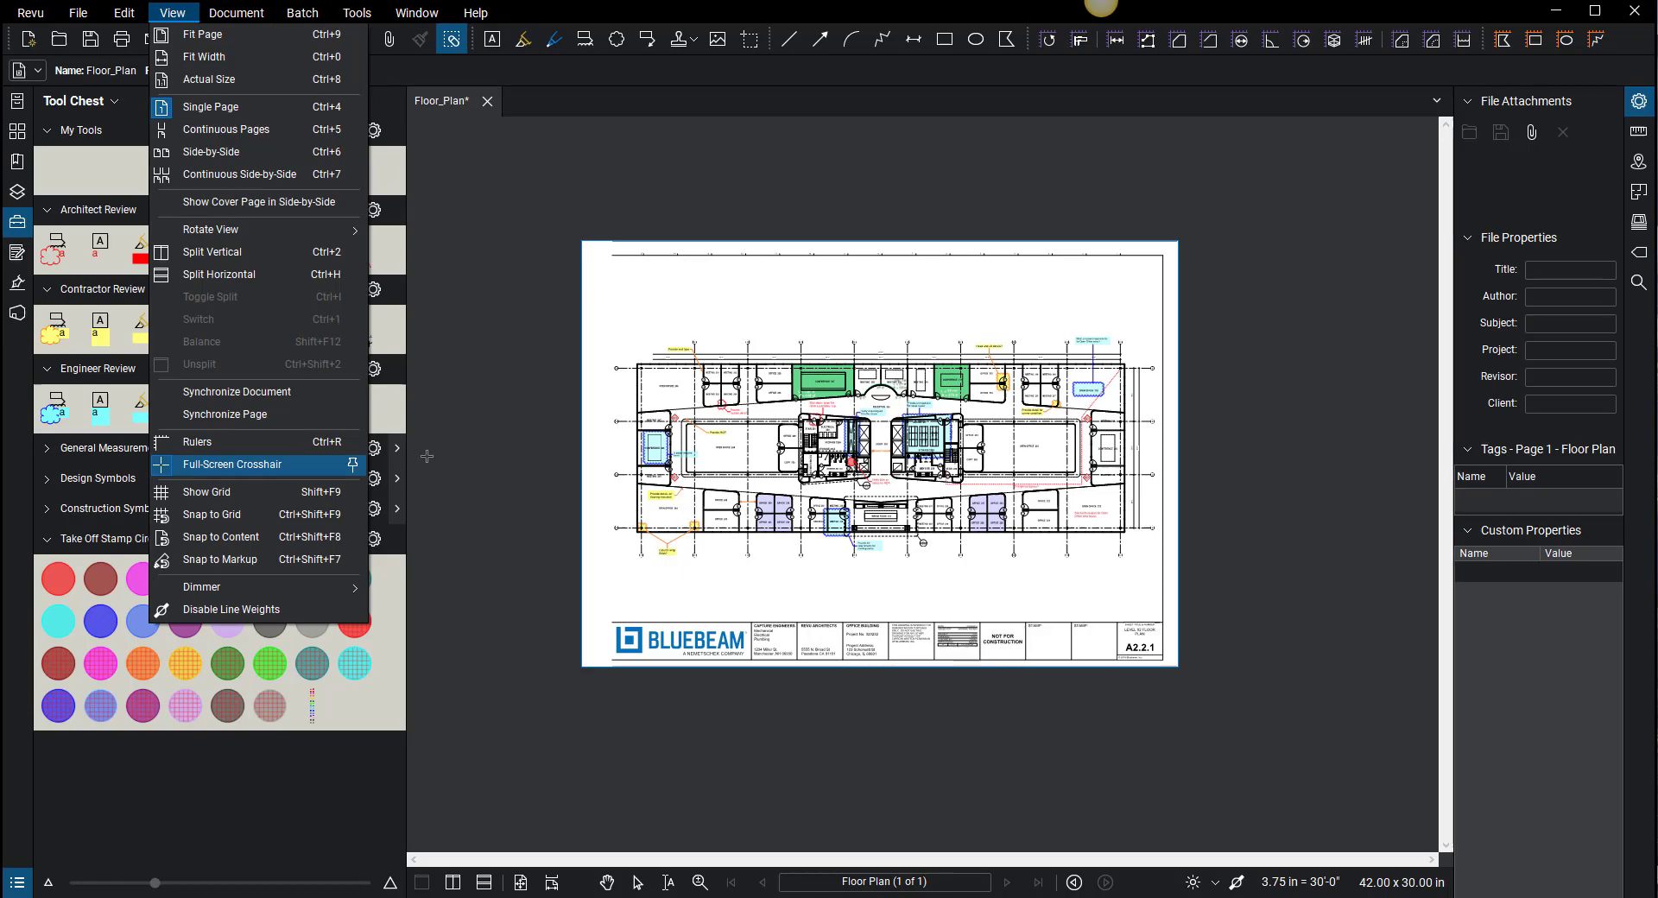
right_click(597, 565)
click(505, 272)
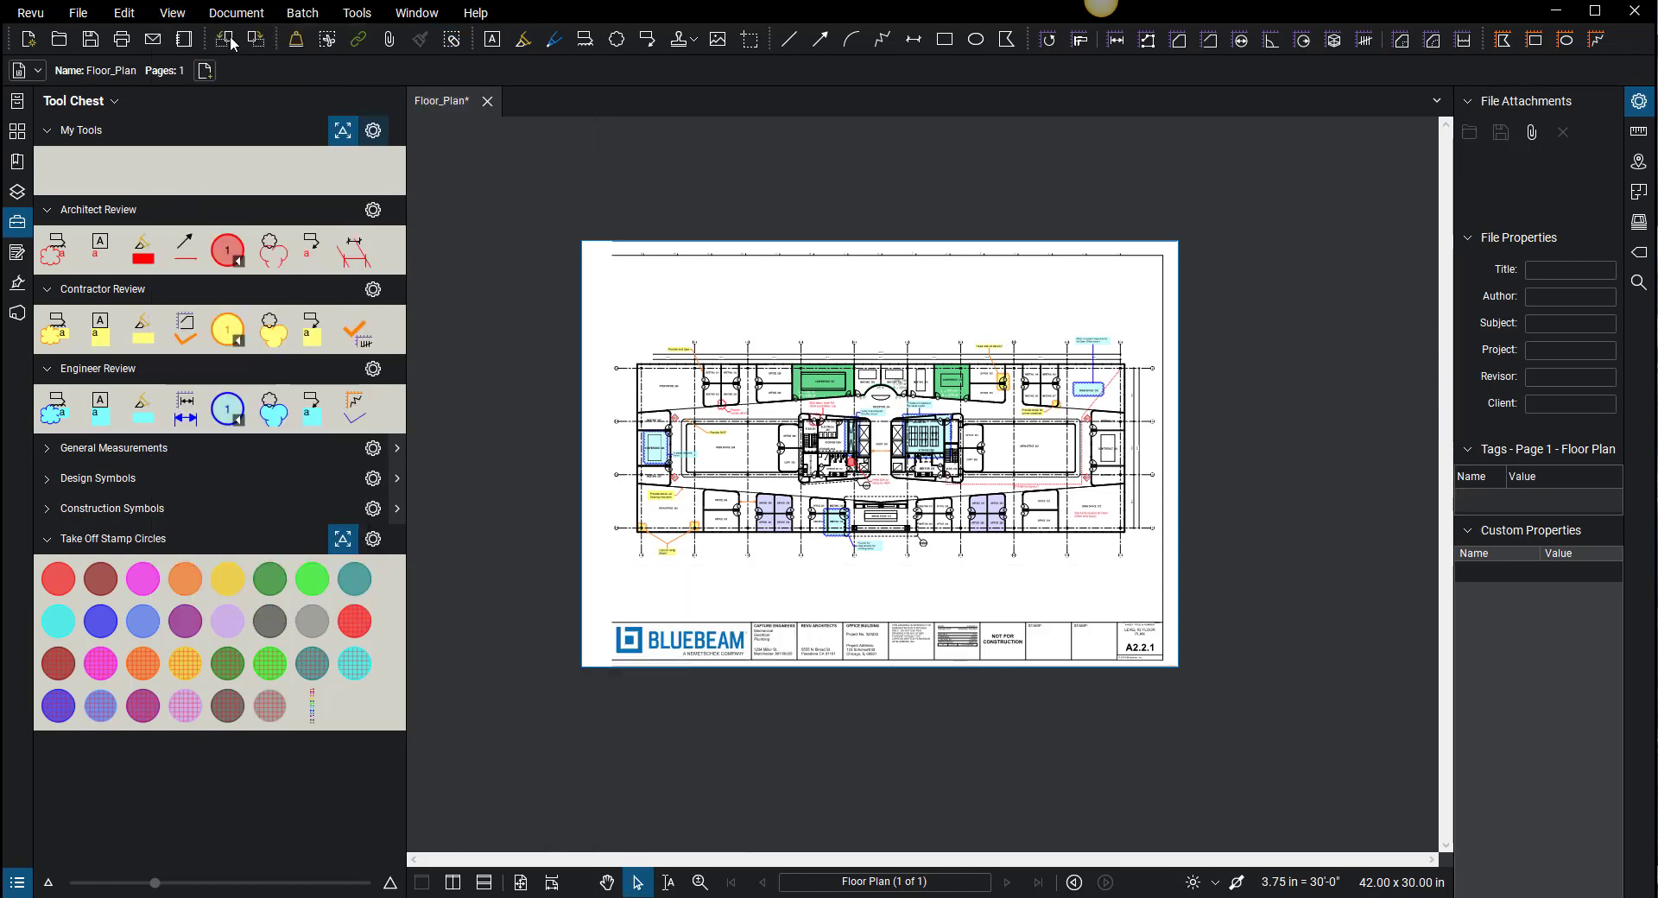
Step: Erase the sheet's remaining top and right borders and the title block along the bottom edge
click(451, 42)
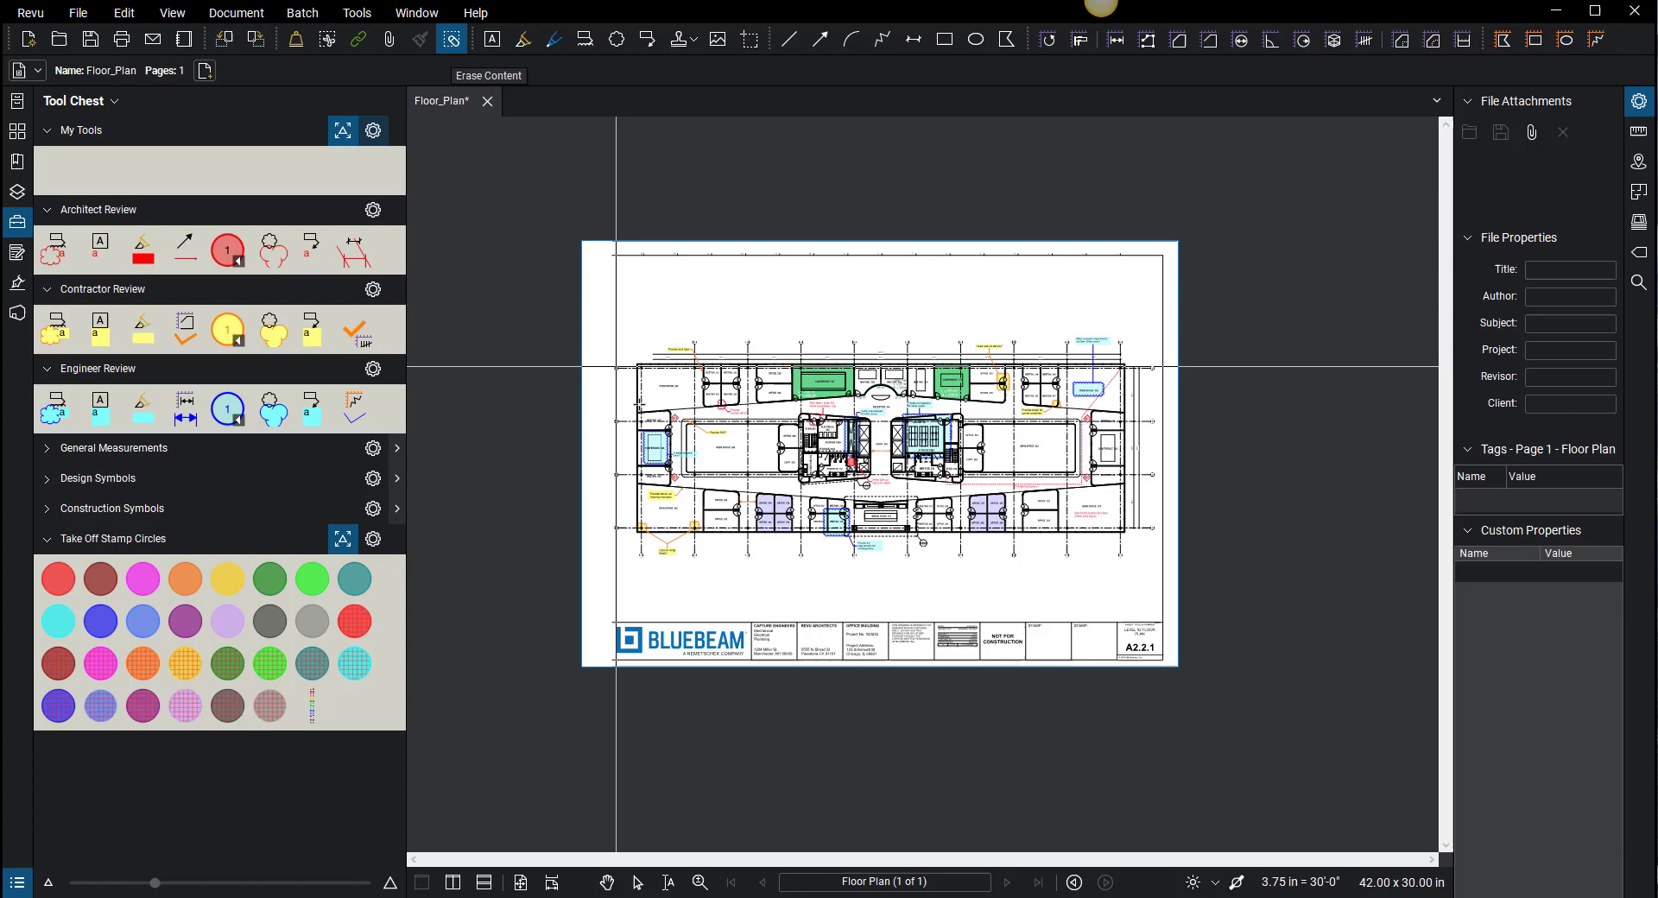
drag(1039, 315, 1282, 290)
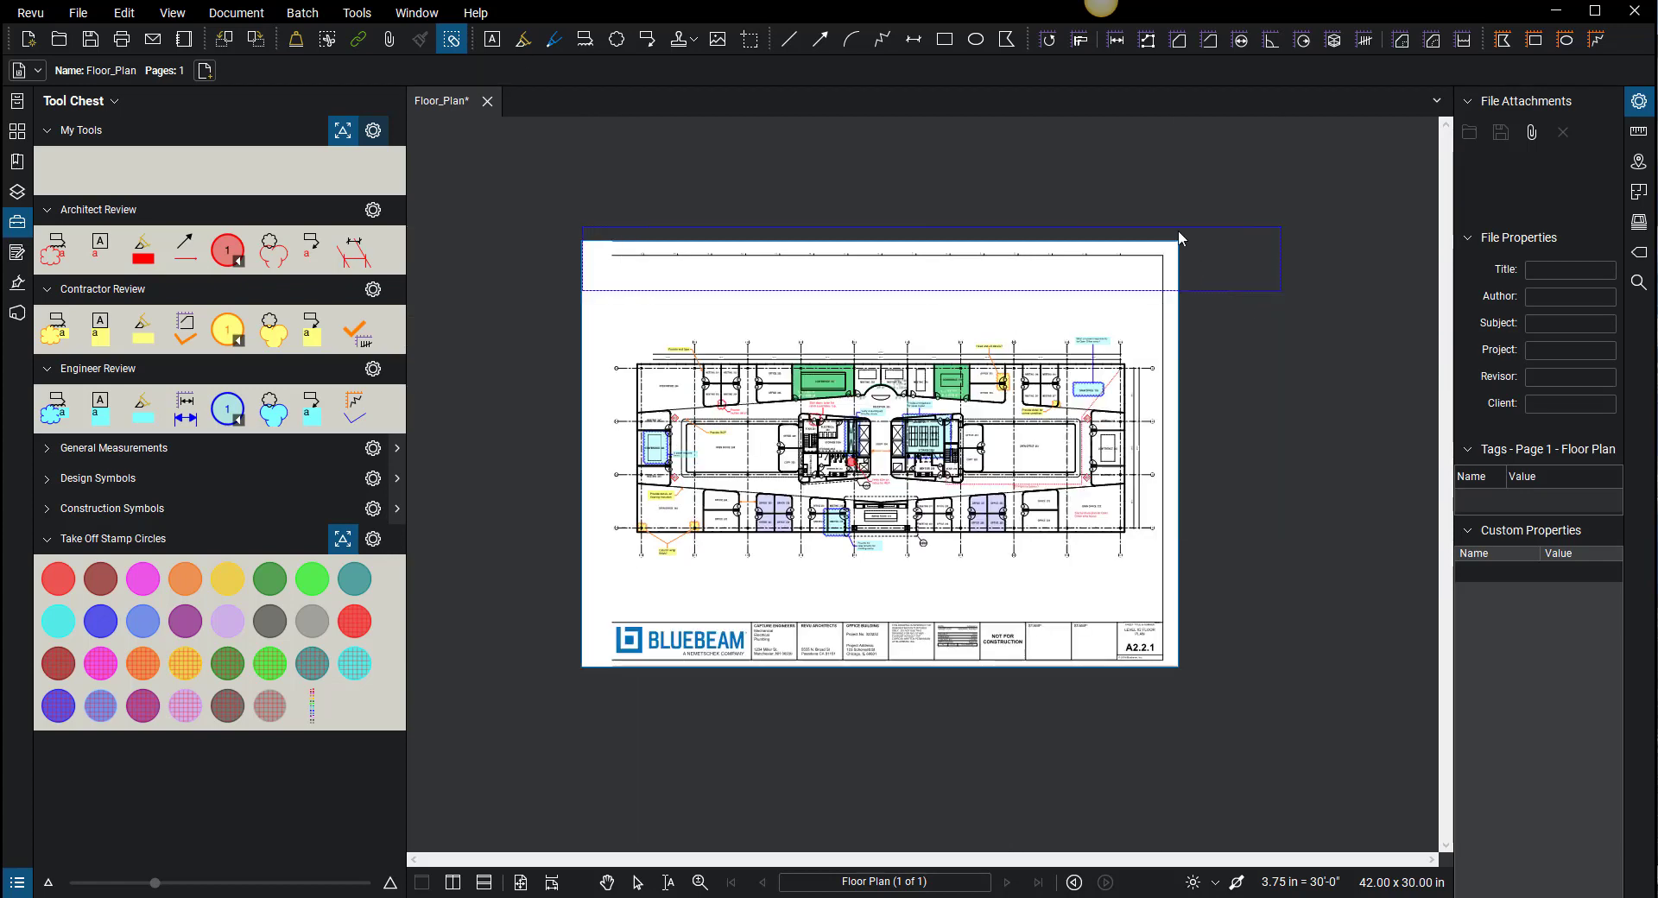
drag(1159, 208, 1200, 743)
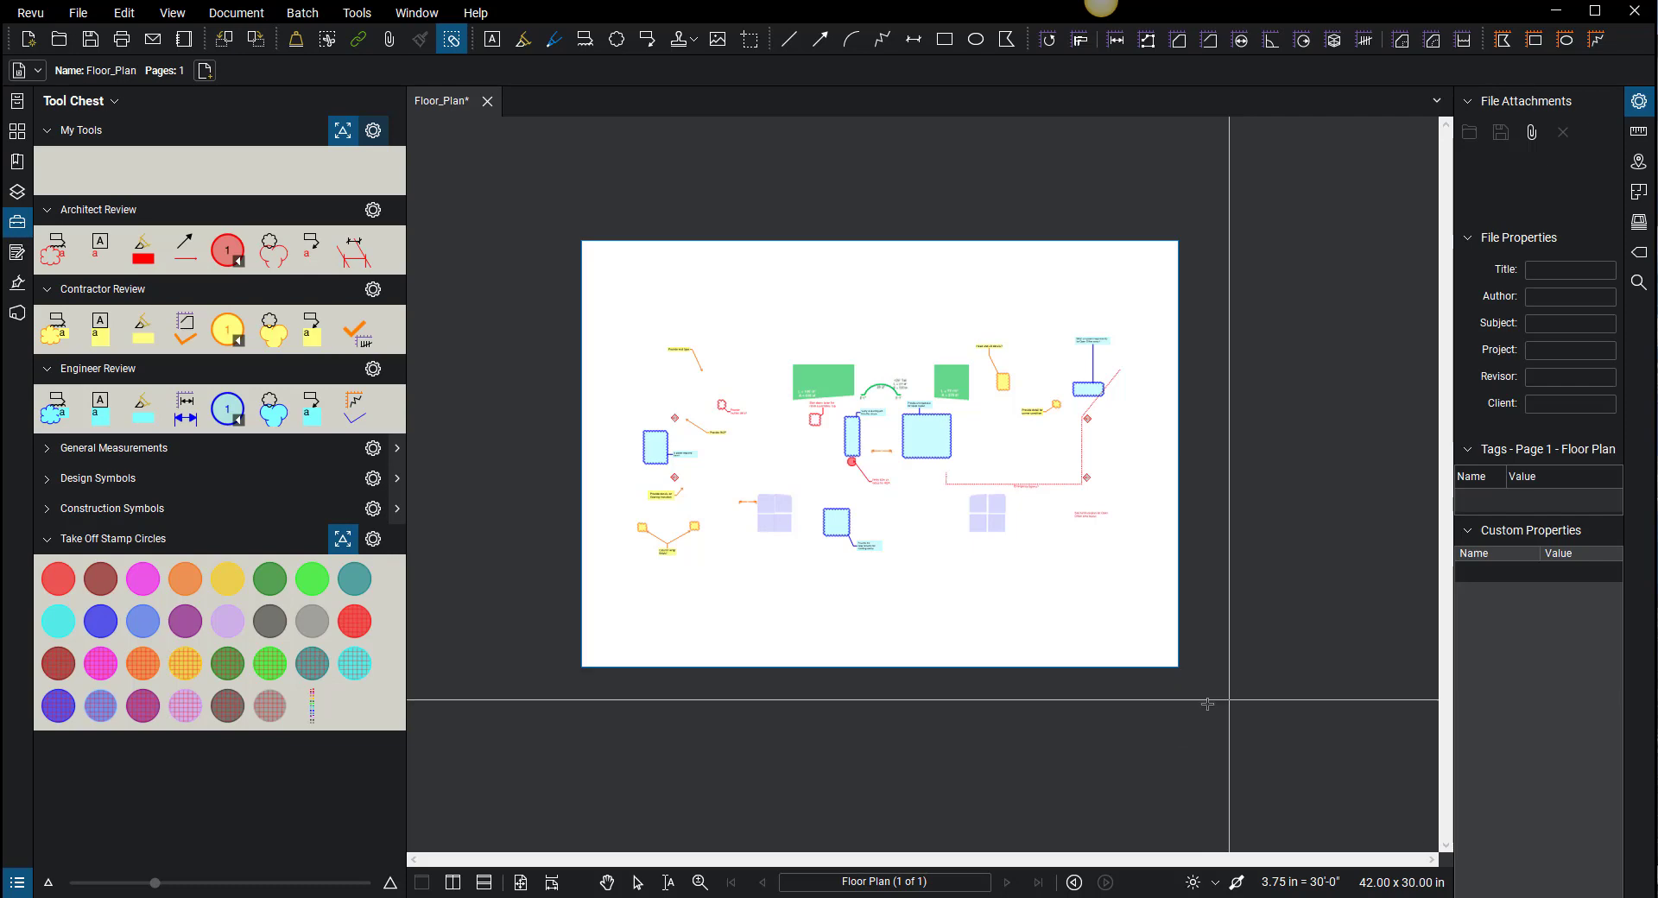
drag(903, 642, 529, 614)
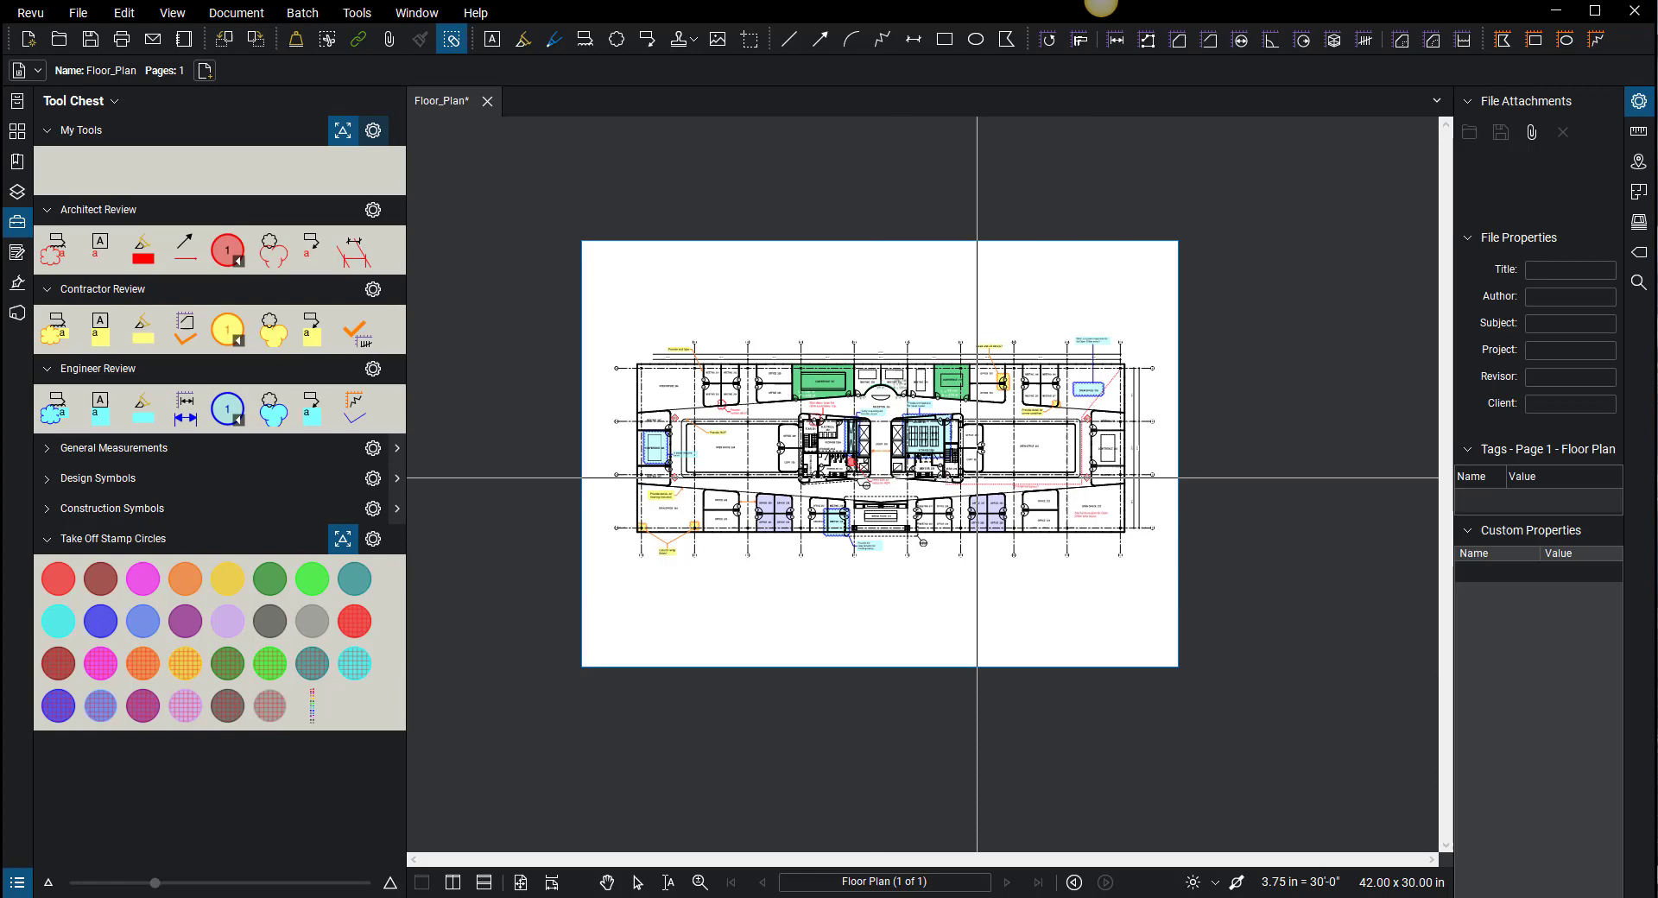
Step: Erase the PDF content inside an irregular polygon drawn across Office 261, Copy 262 and Open Office 263
scroll(725, 440, up, 1)
scroll(725, 440, up, 2)
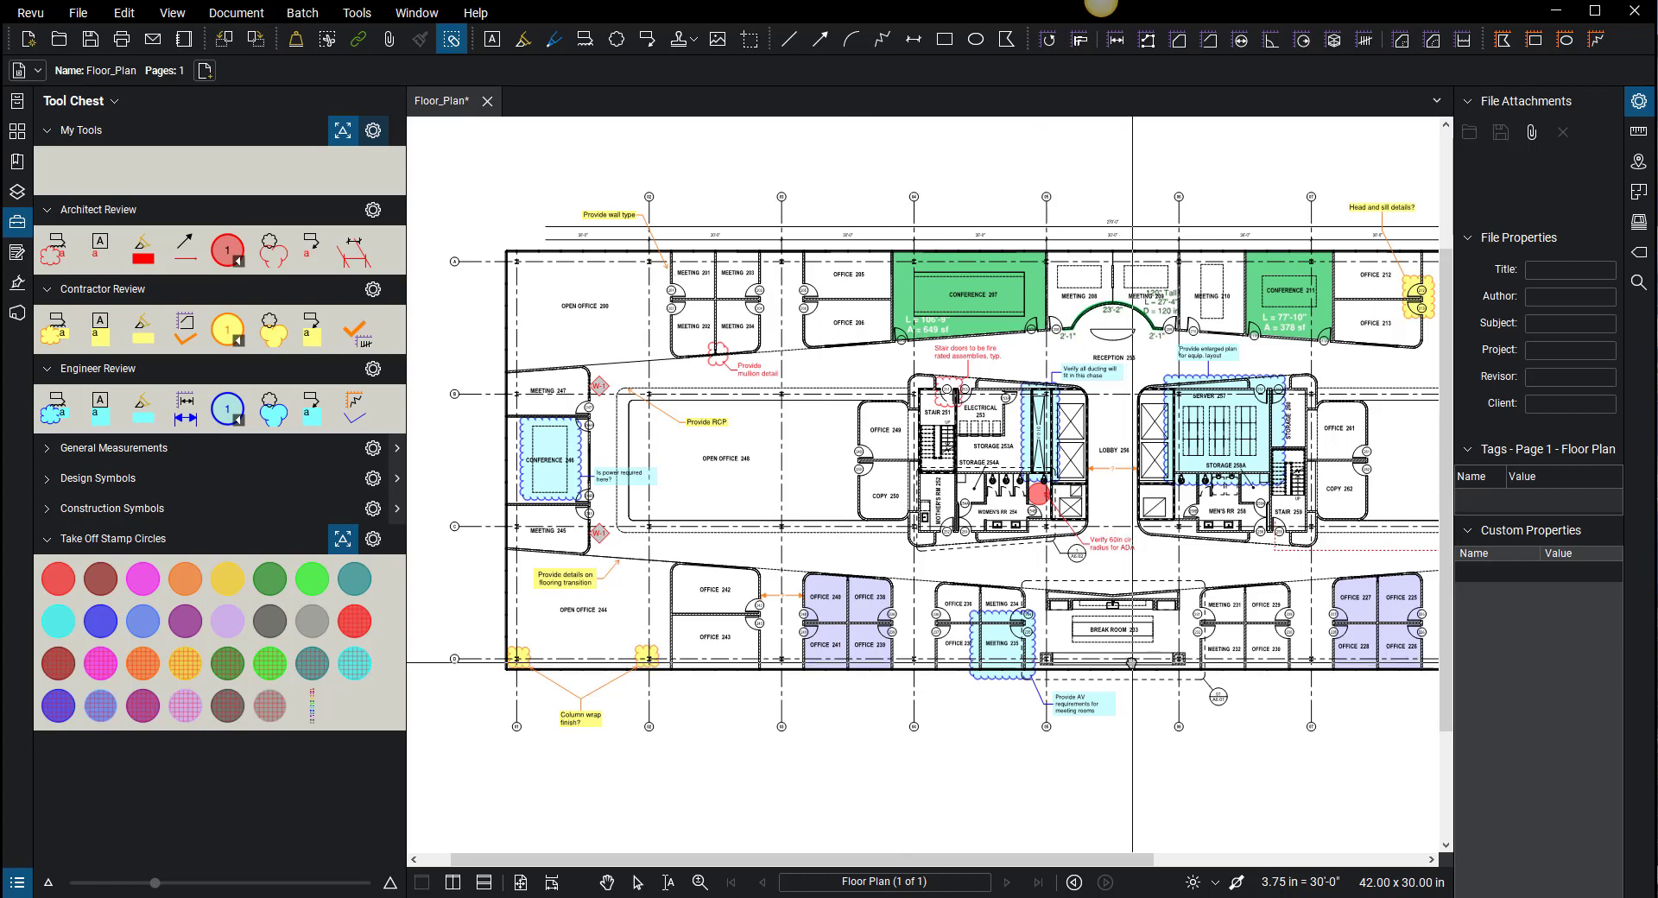
drag(1133, 663, 727, 660)
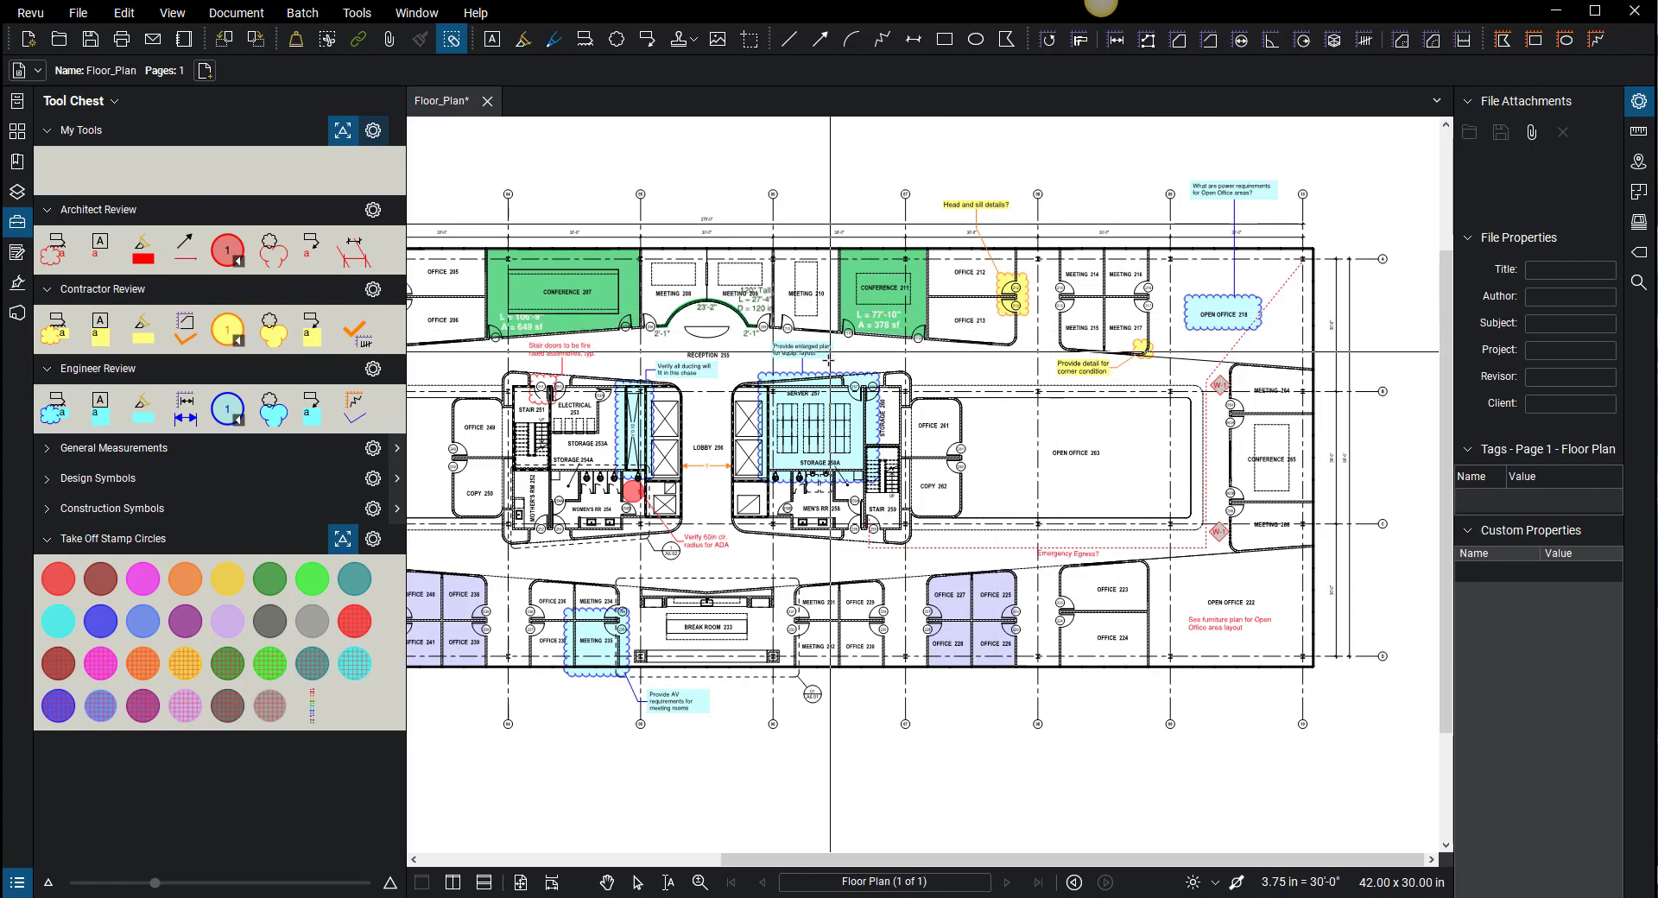
scroll(1001, 437, up, 3)
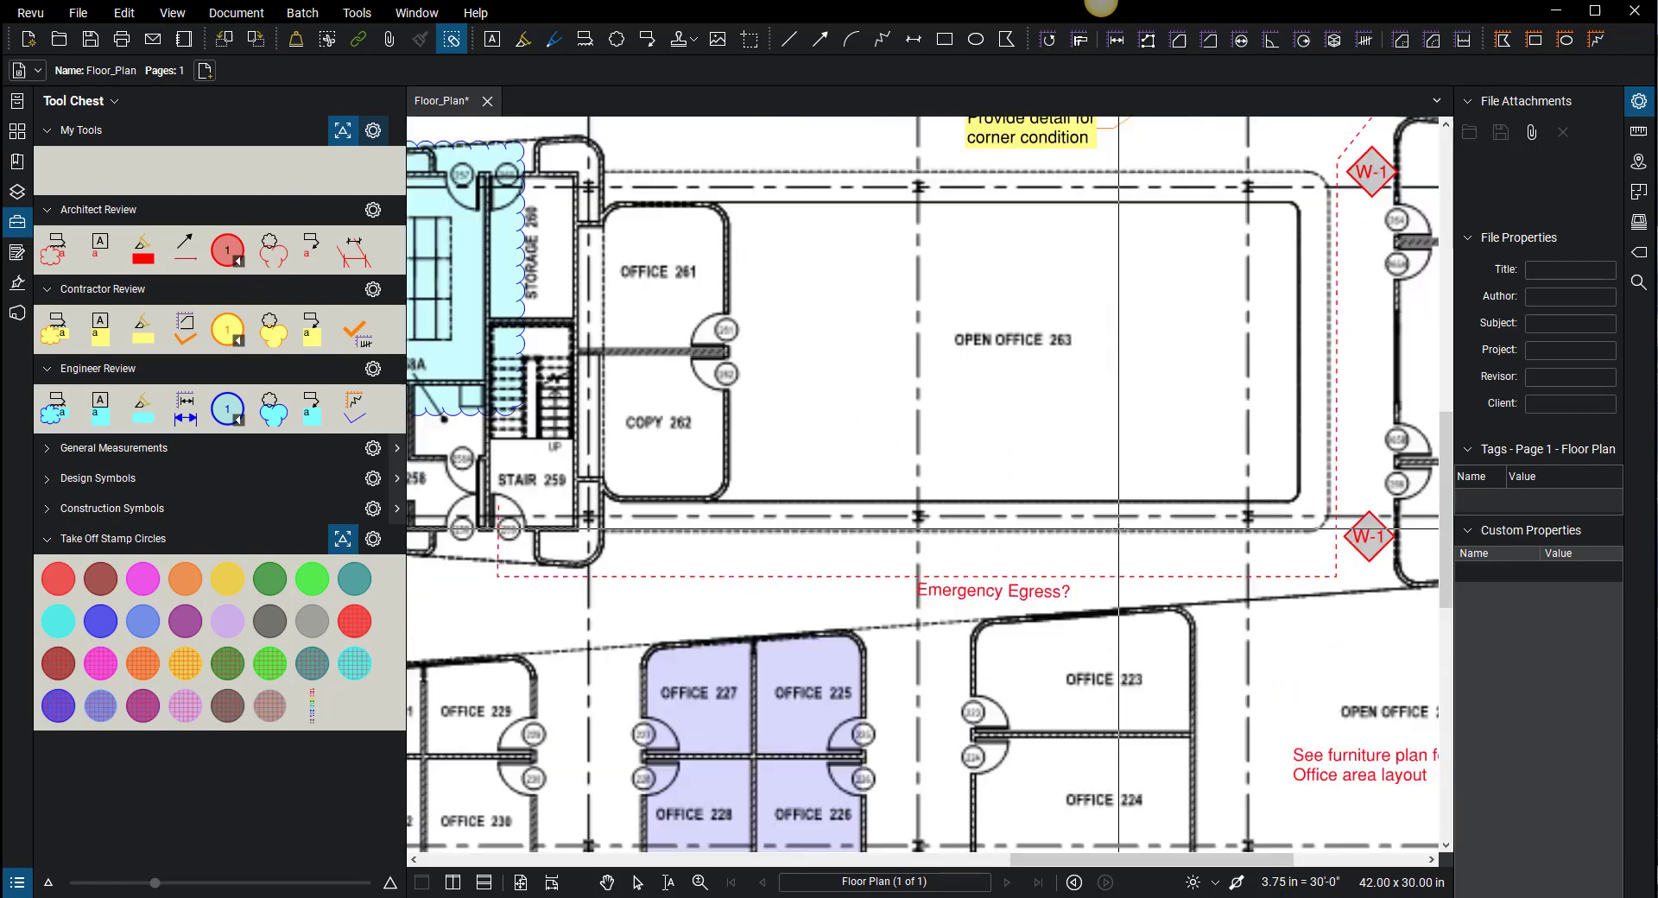
scroll(864, 444, up, 1)
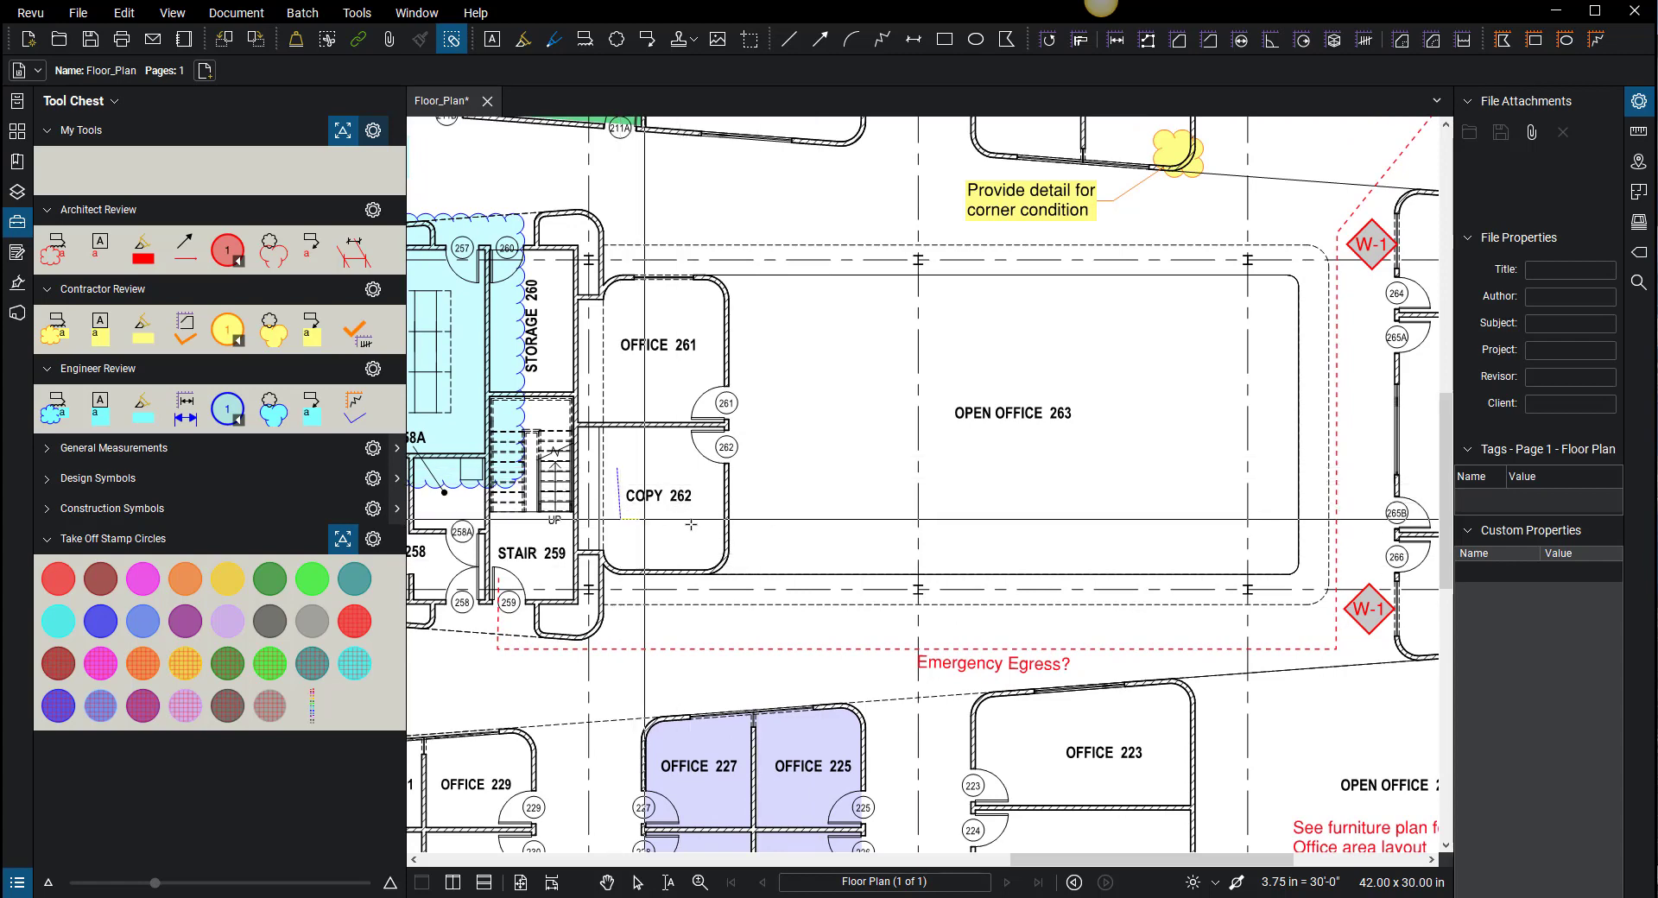
click(1254, 552)
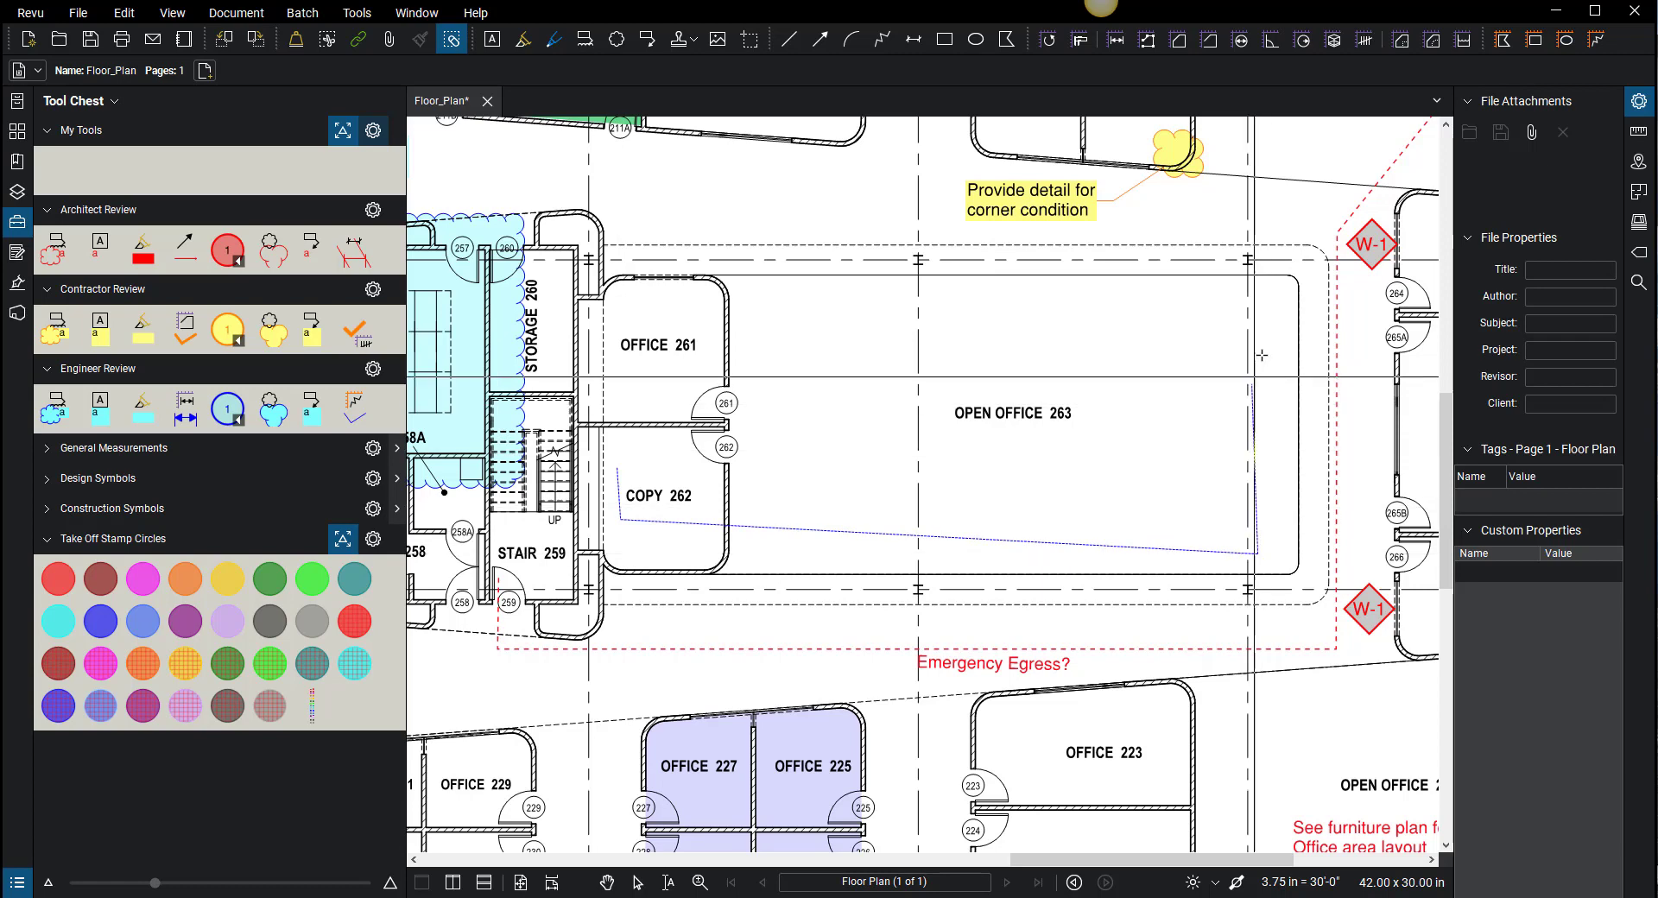
click(1269, 323)
click(878, 323)
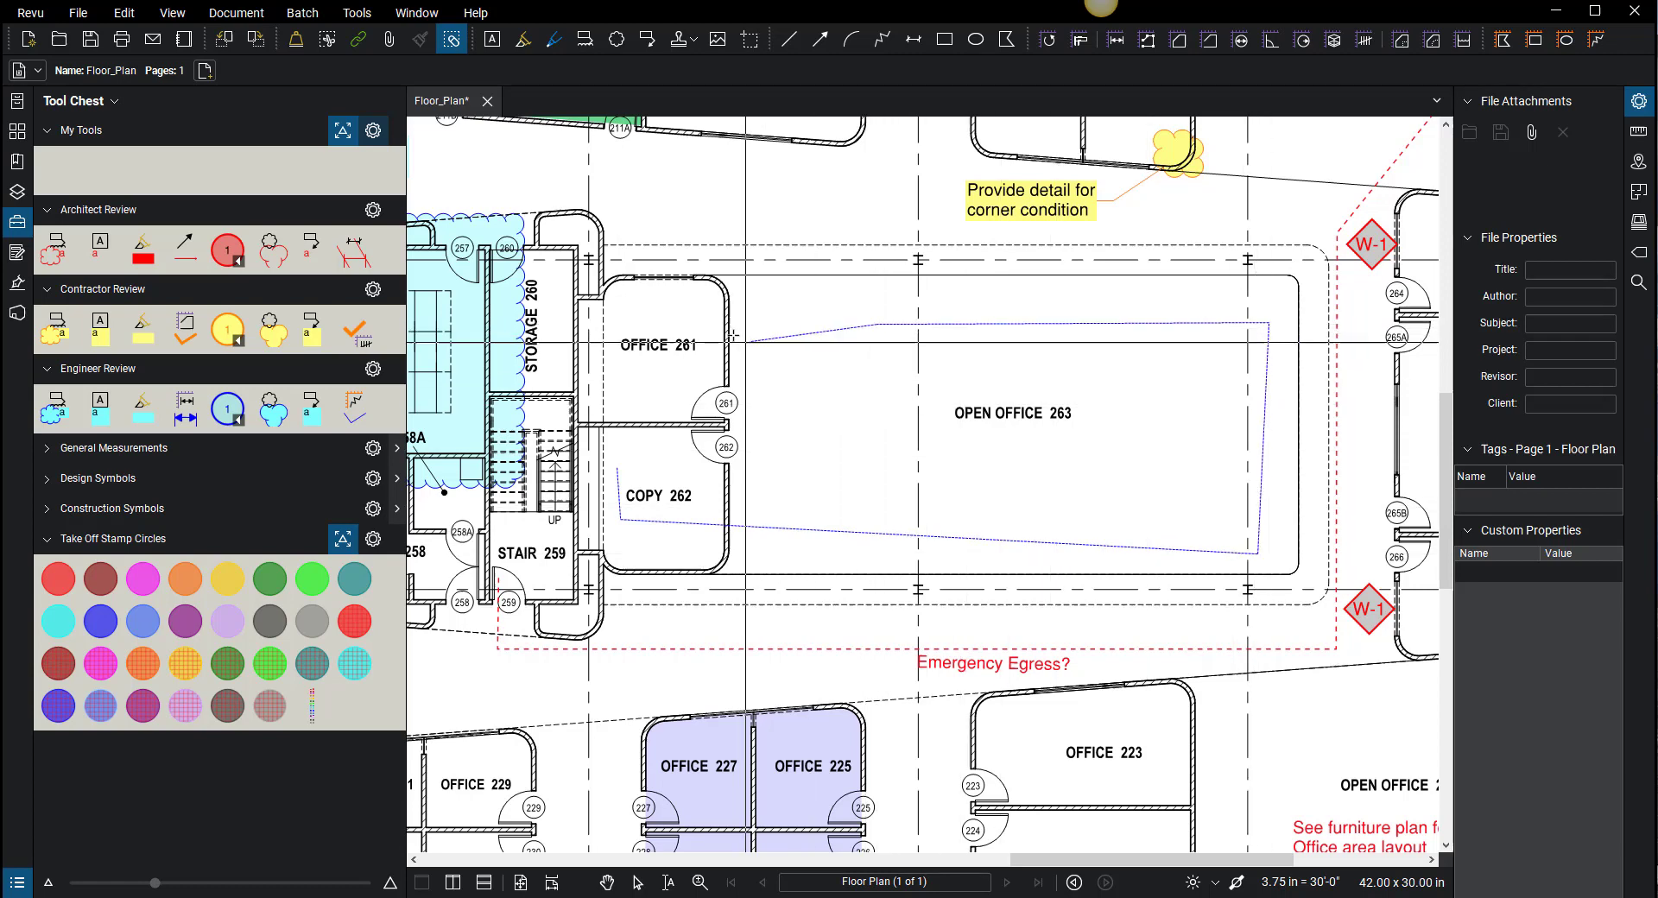
click(682, 320)
click(613, 338)
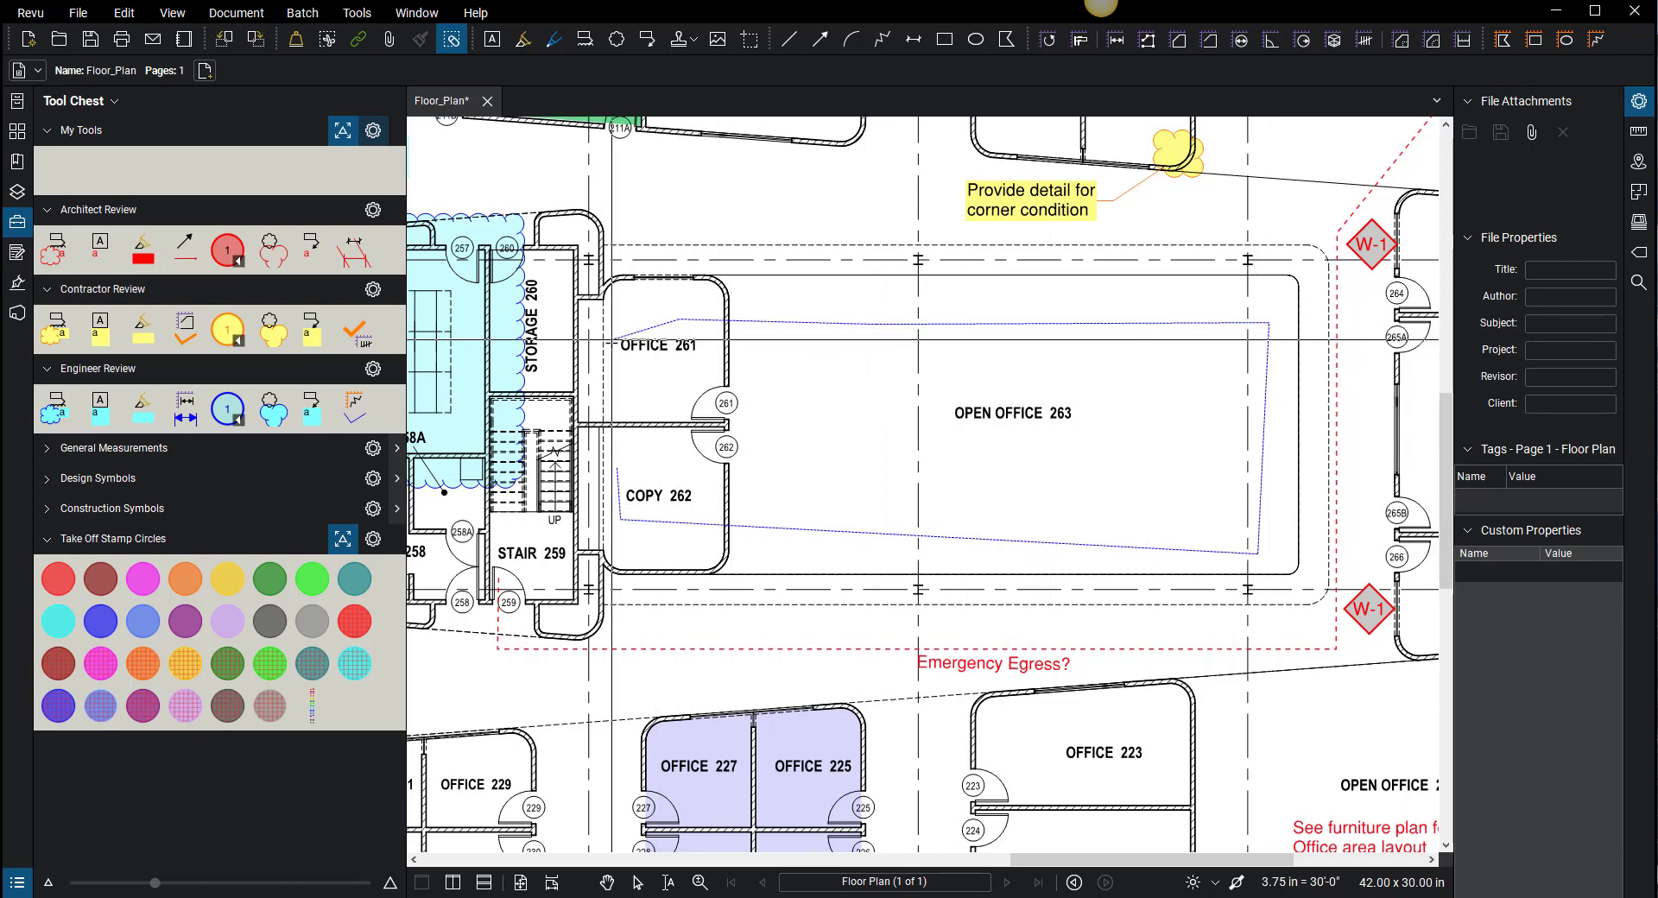
click(627, 386)
click(732, 370)
click(790, 438)
click(766, 494)
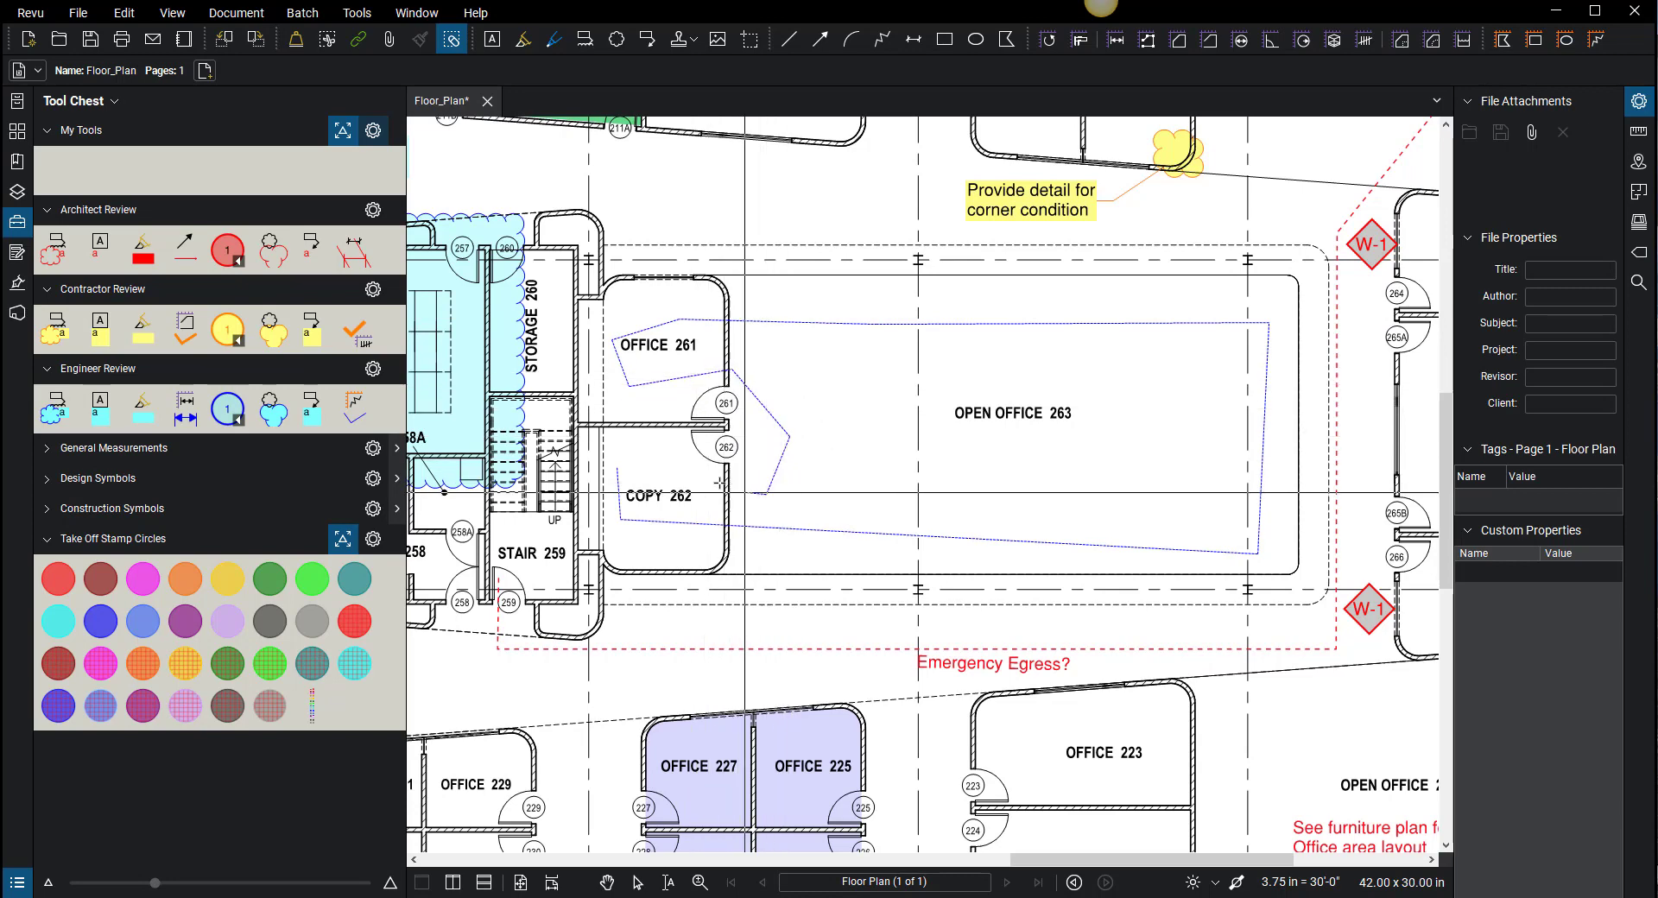
click(618, 471)
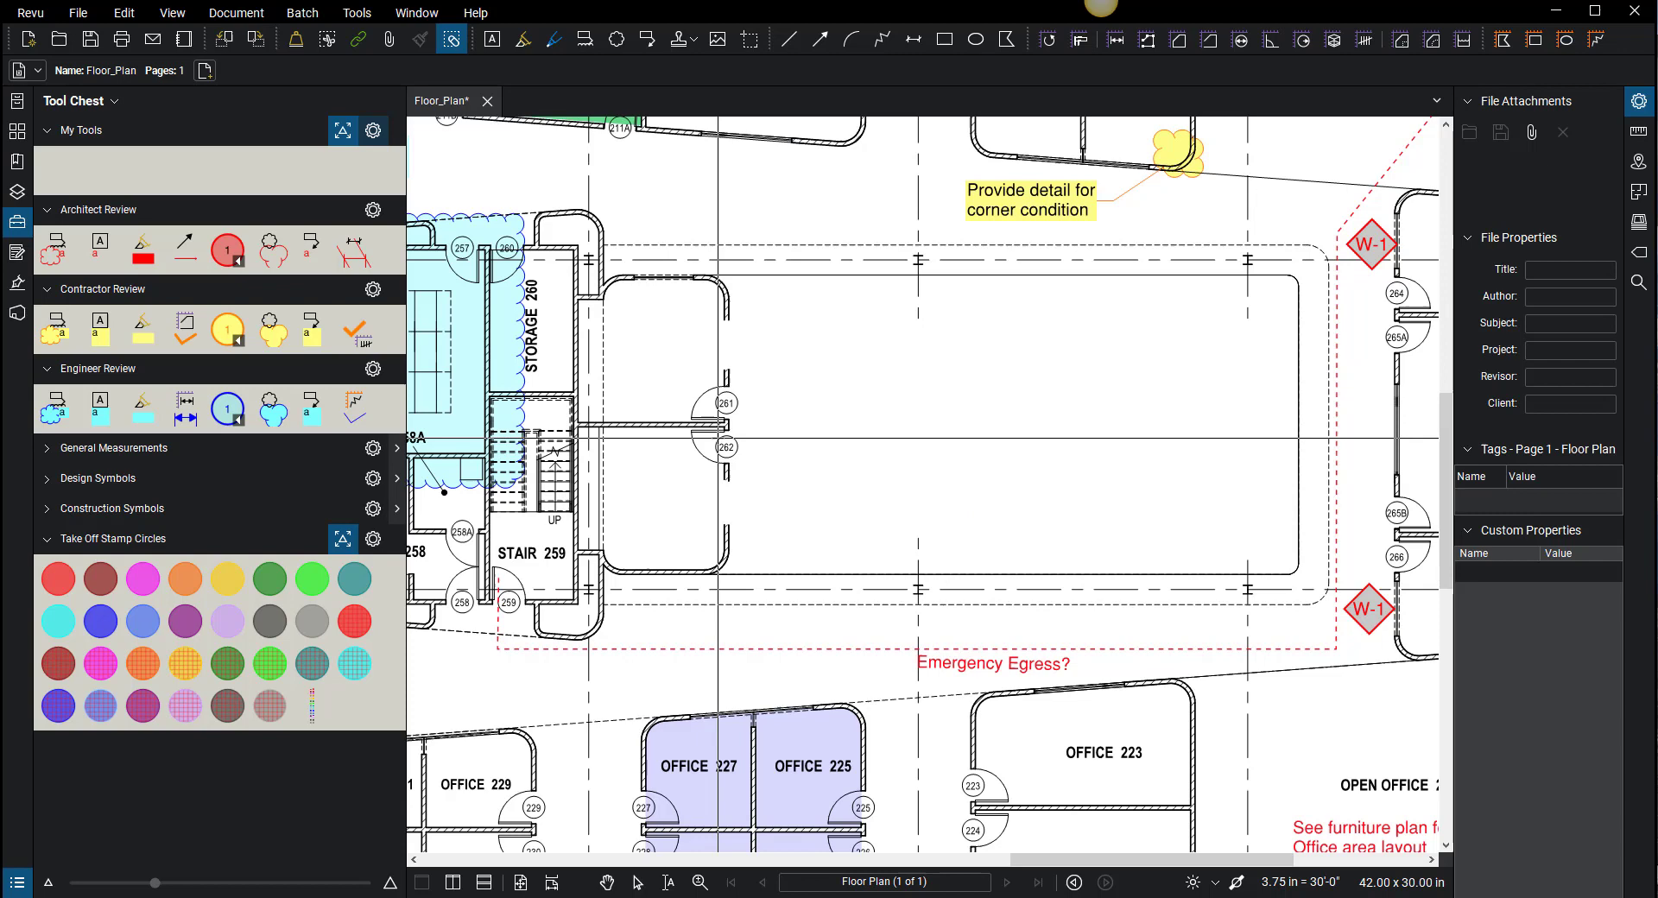
Step: Erase the Office 242 and Office 243 room labels from the floor plan
scroll(717, 437, down, 4)
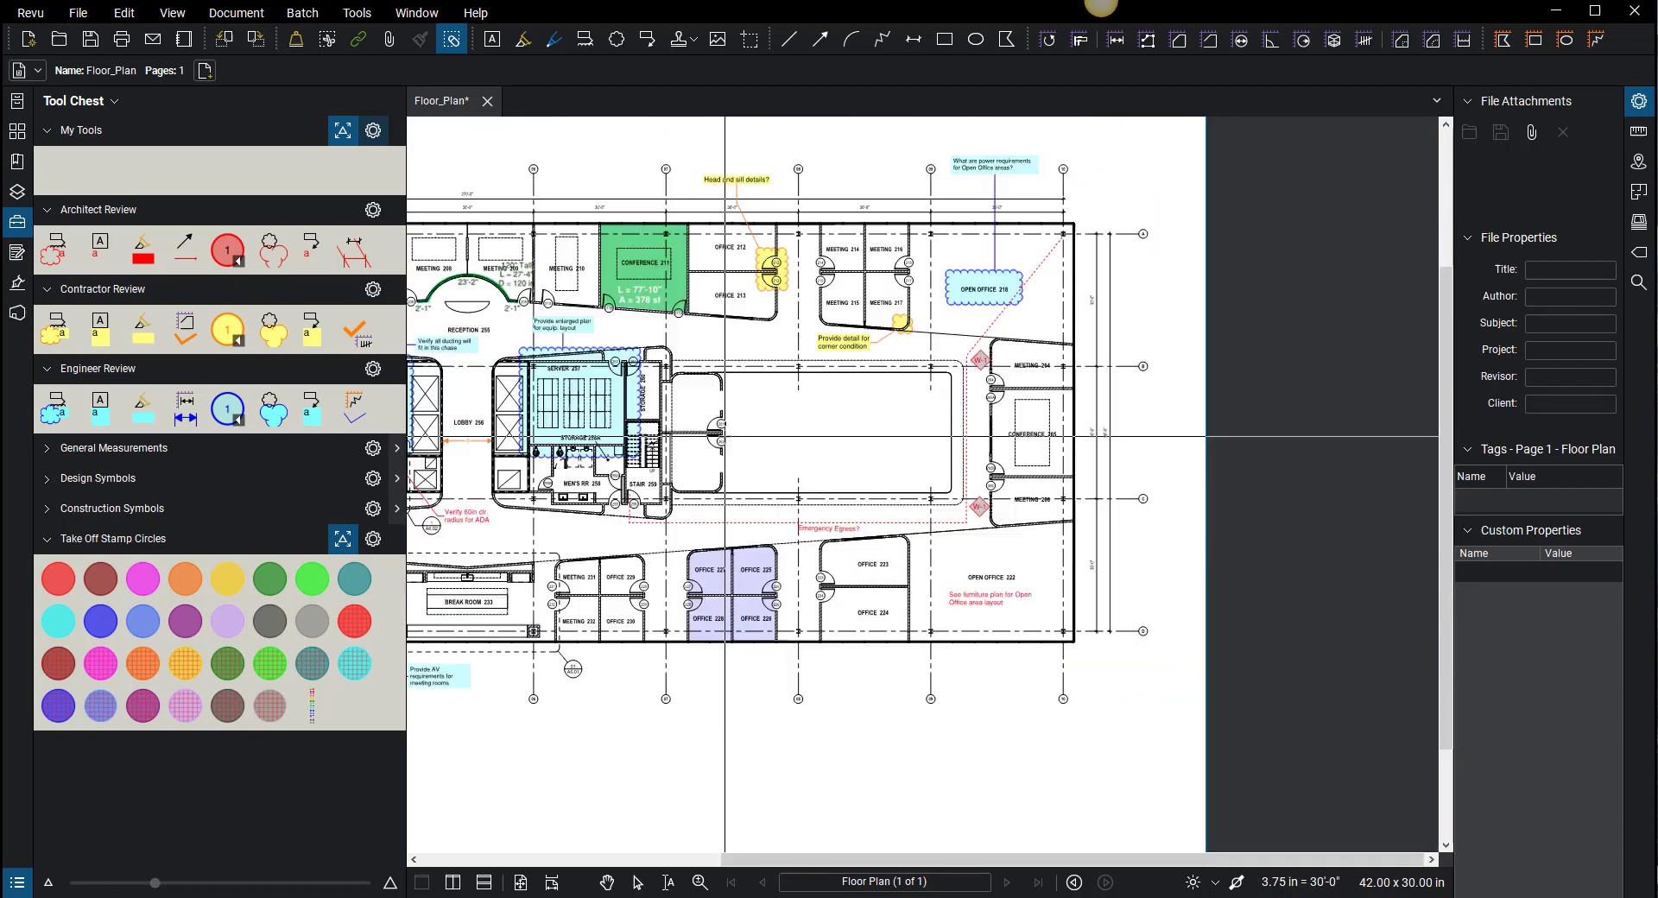
scroll(777, 440, left, 5)
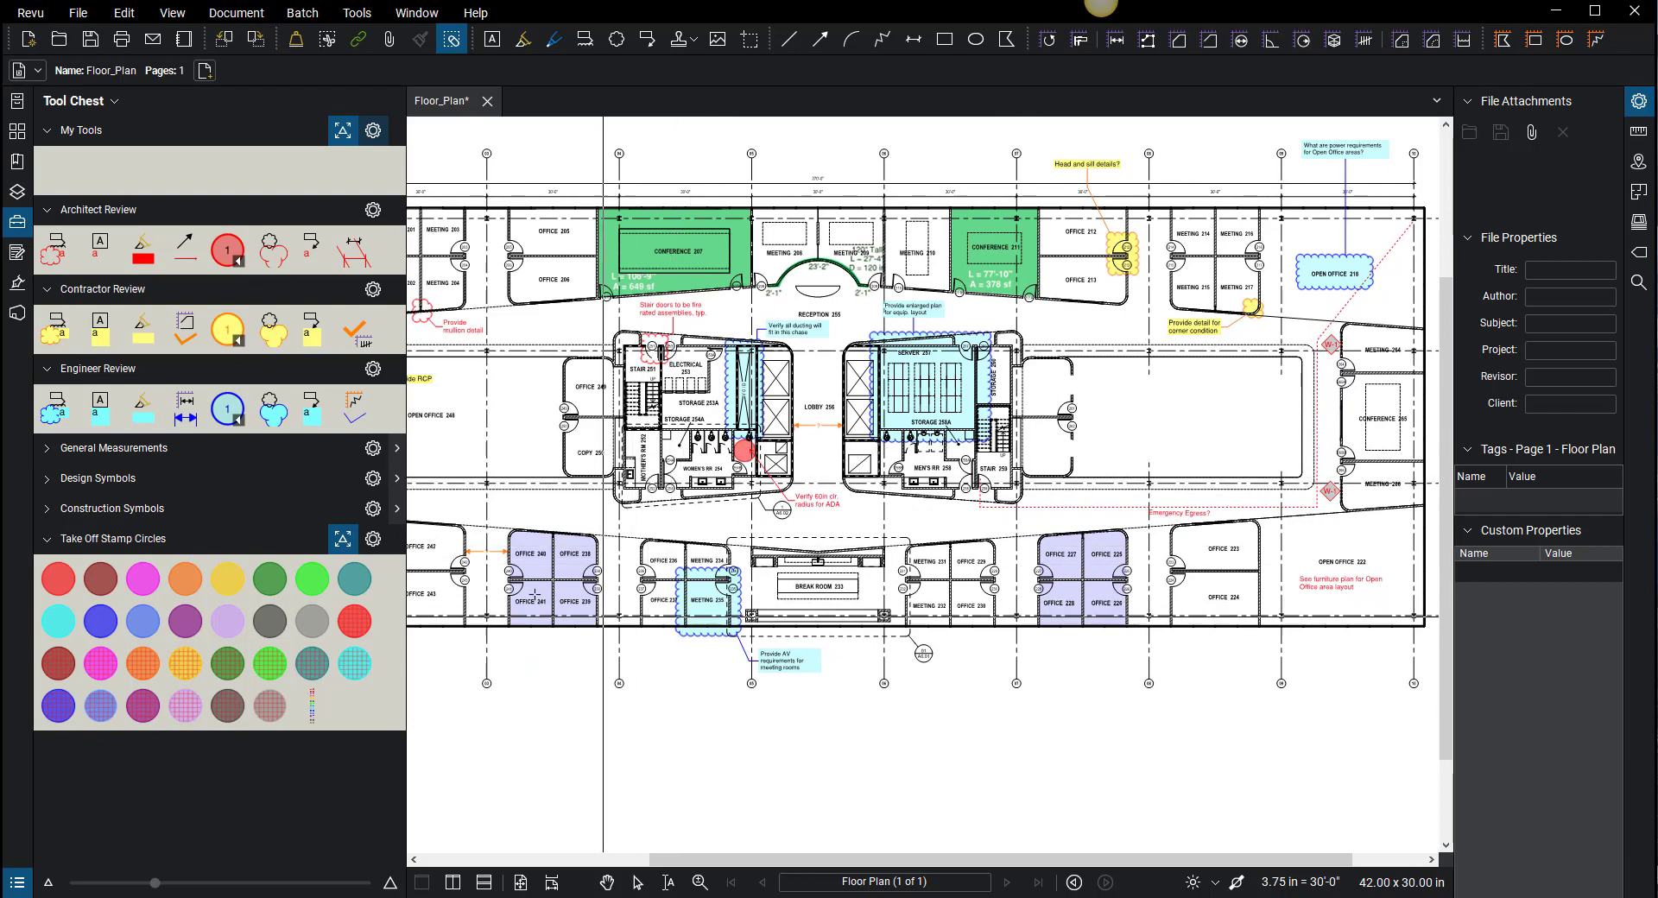
drag(677, 598, 1006, 555)
scroll(739, 531, up, 4)
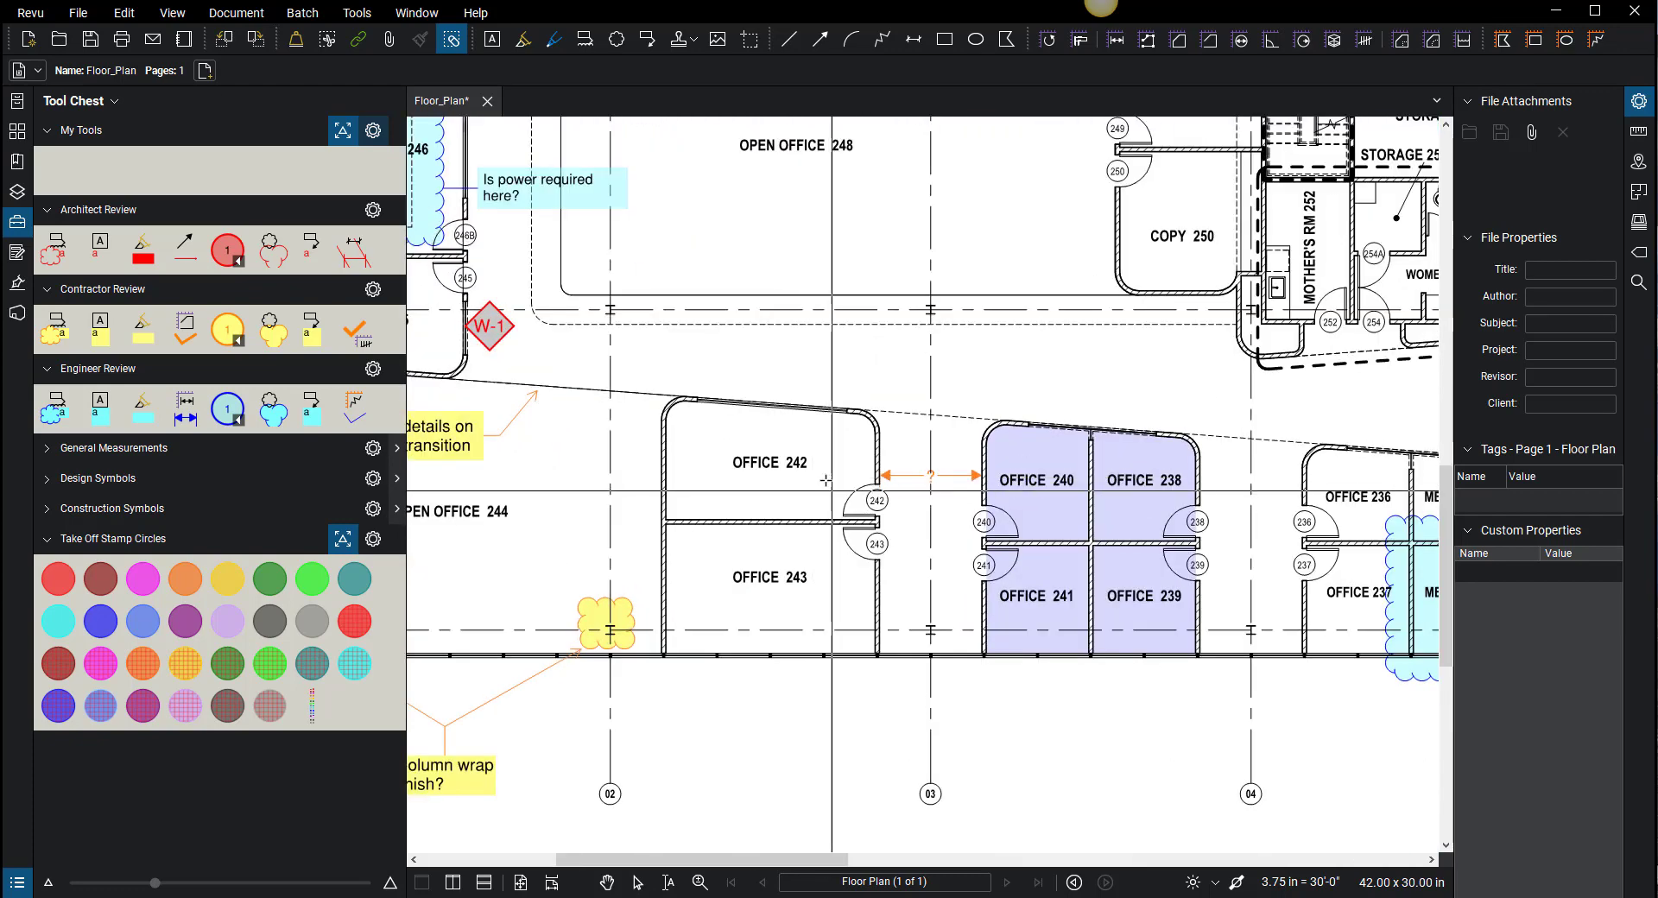
drag(832, 490, 760, 511)
drag(821, 600, 716, 554)
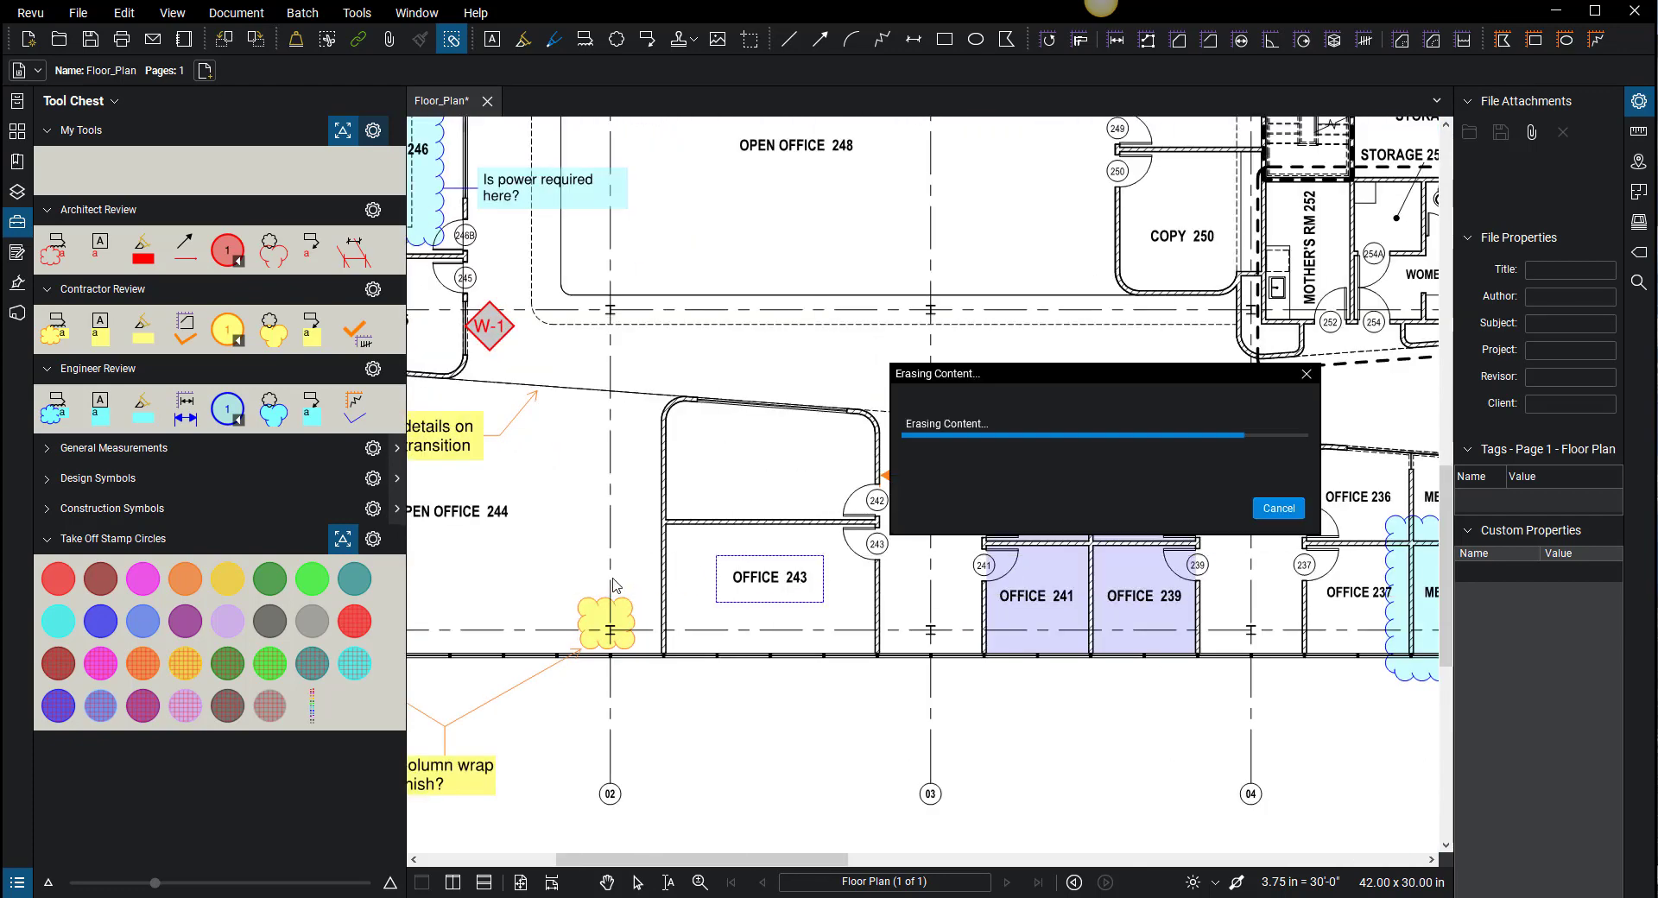
mouse_move(531, 542)
mouse_down()
mouse_move(676, 557)
mouse_move(500, 500)
mouse_up()
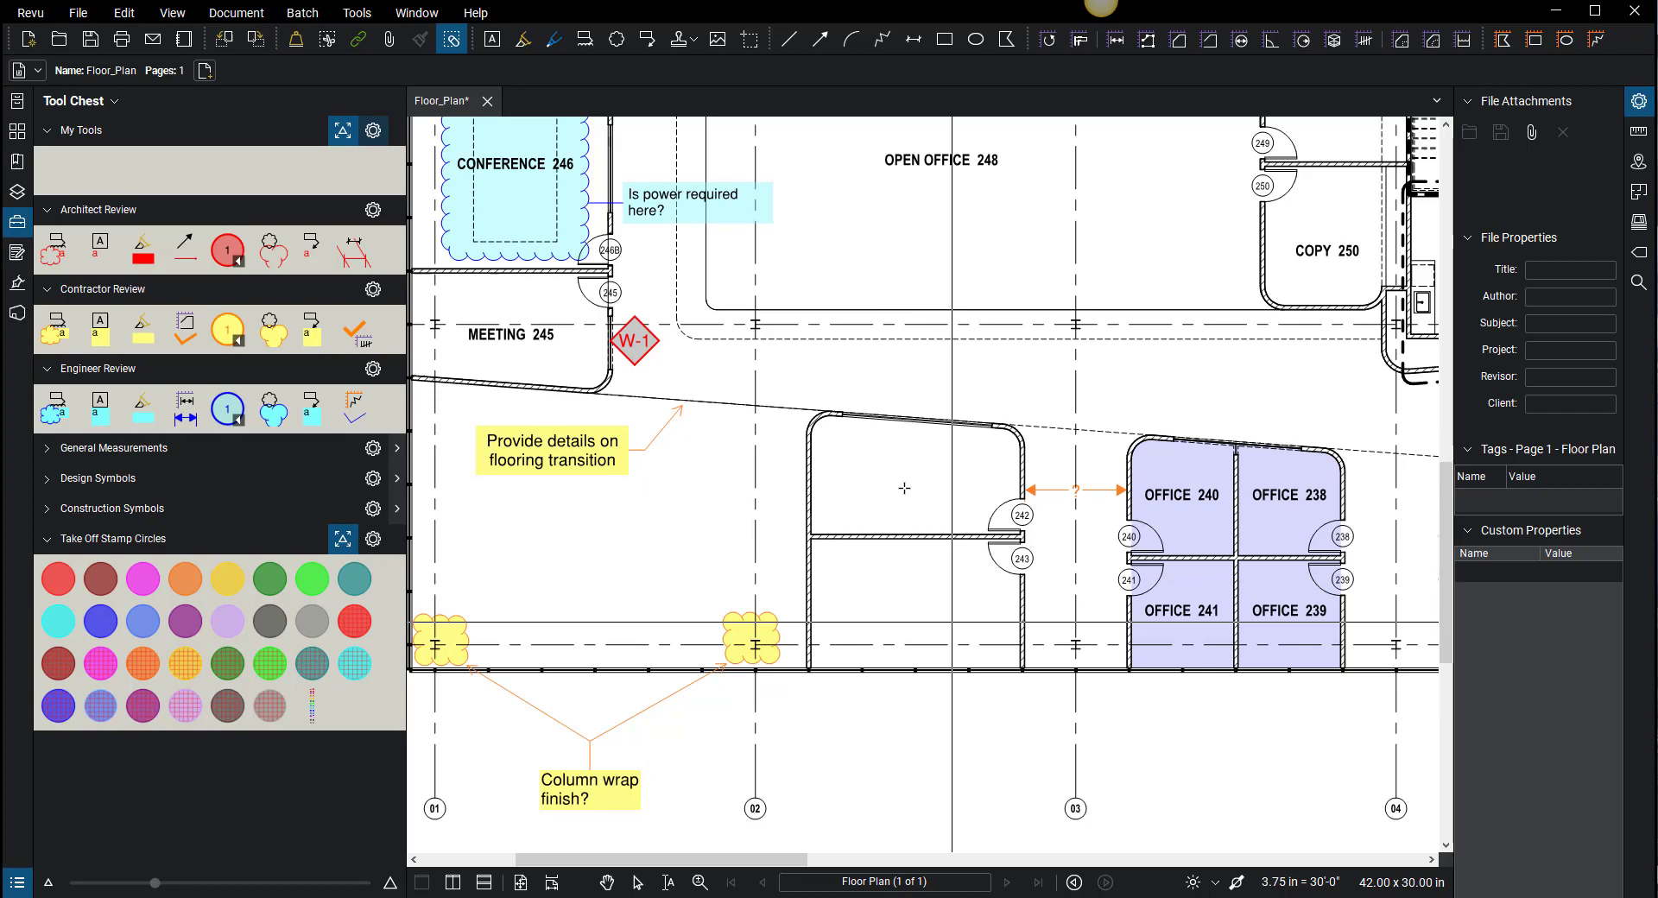
Step: Turn off the Reuse option for tools
scroll(891, 420, down, 3)
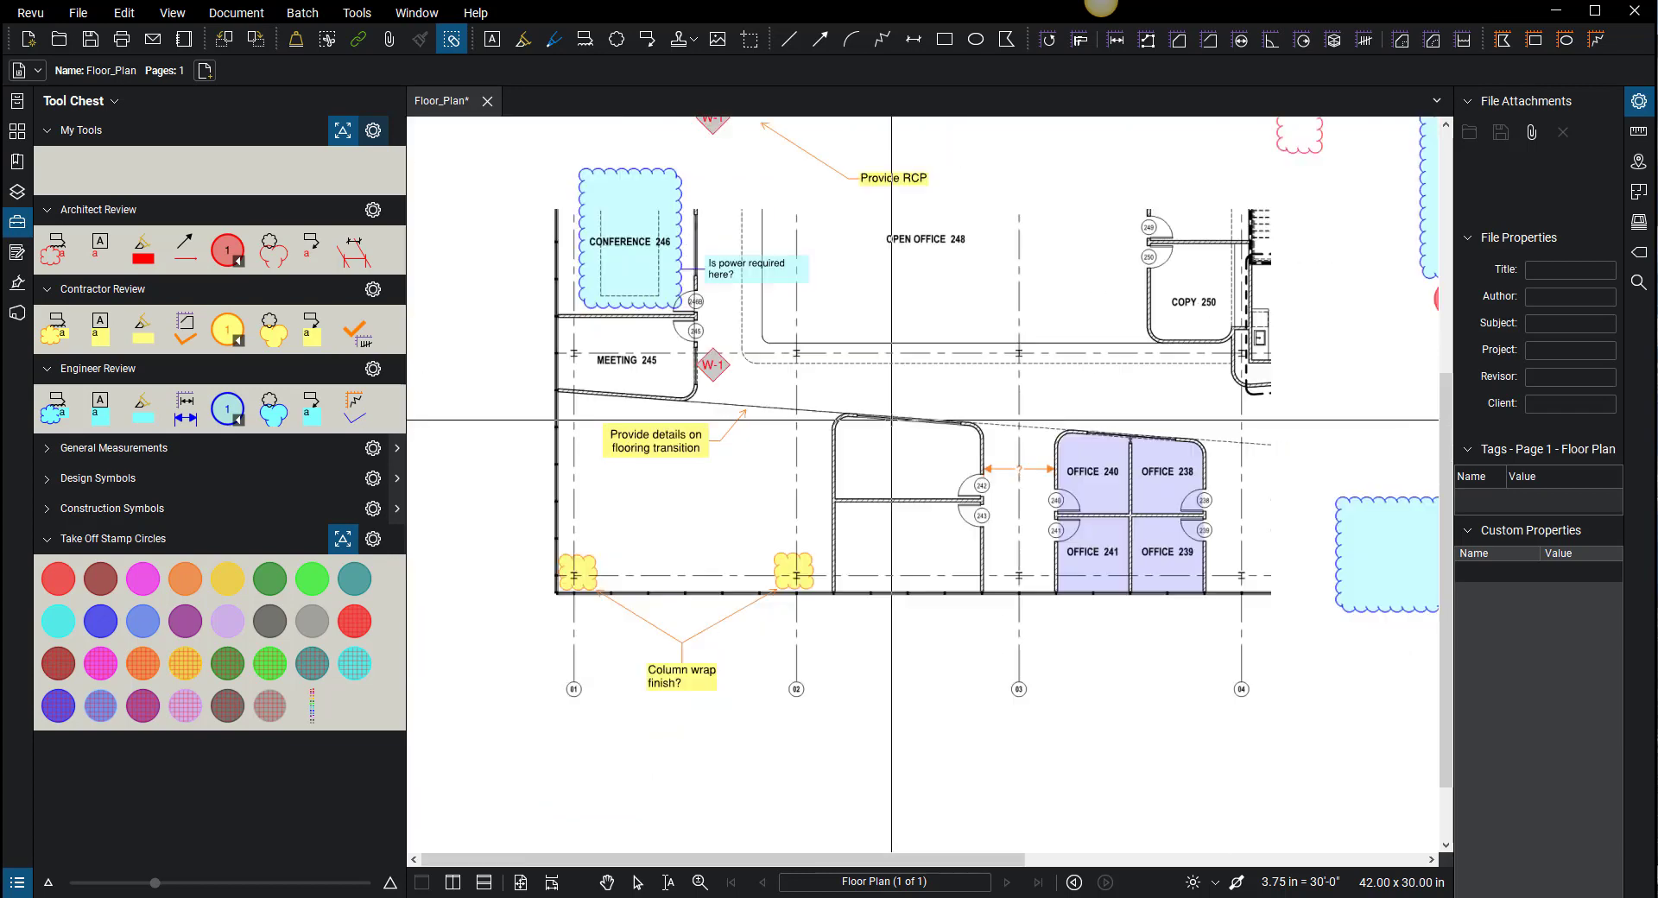
scroll(891, 421, down, 2)
drag(980, 370, 722, 471)
scroll(723, 471, down, 1)
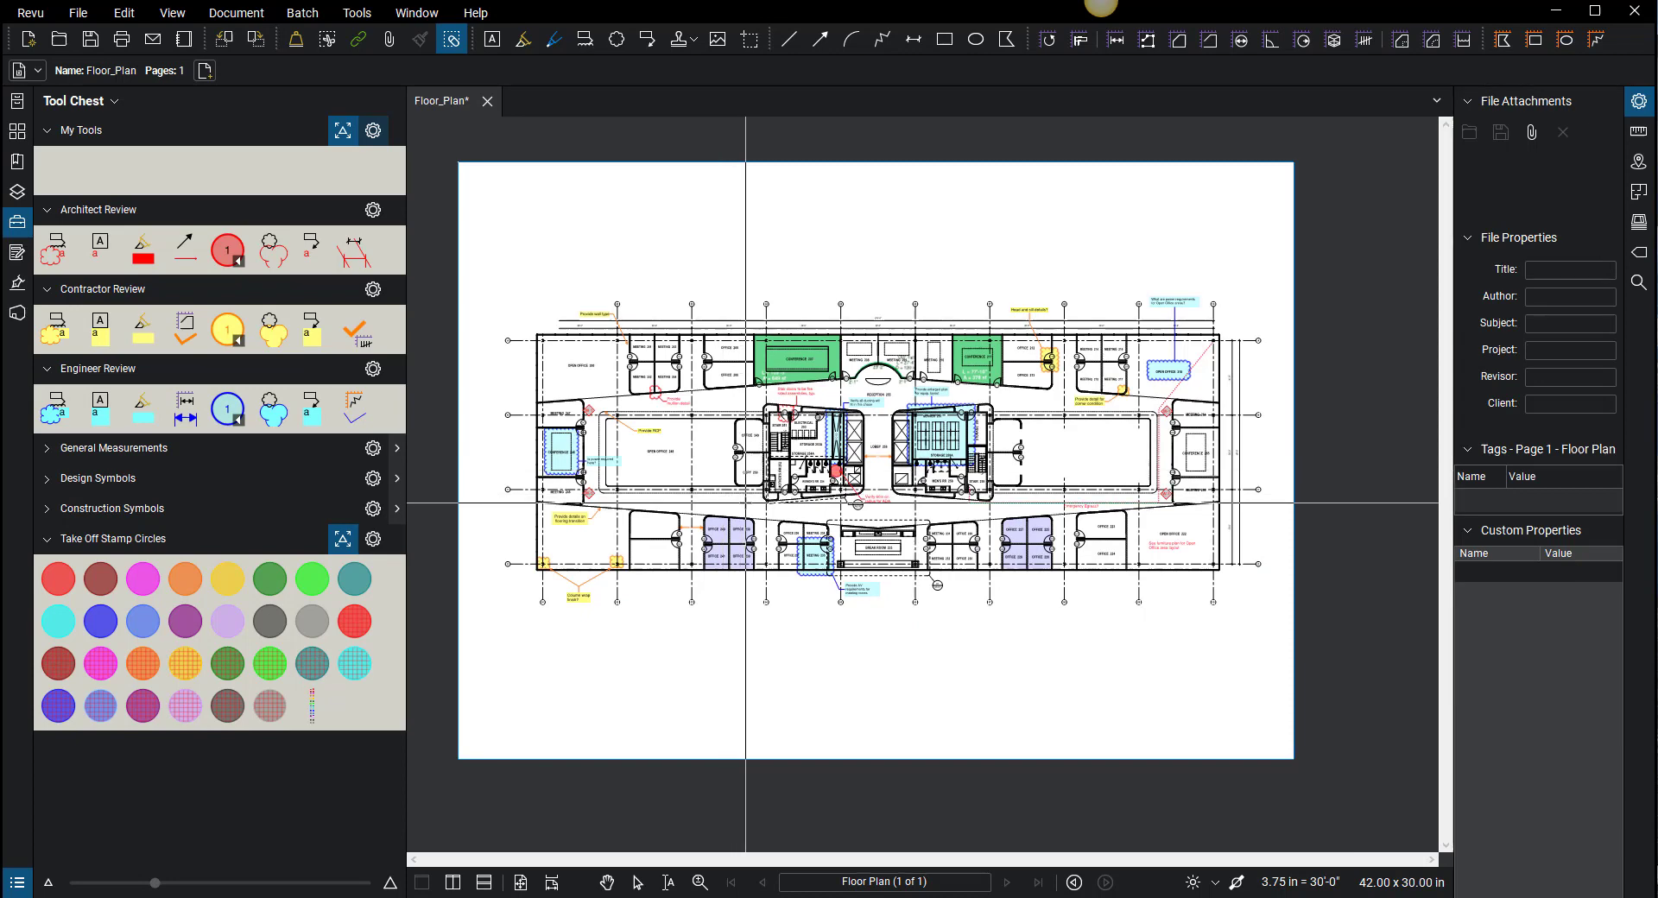
drag(713, 459, 736, 469)
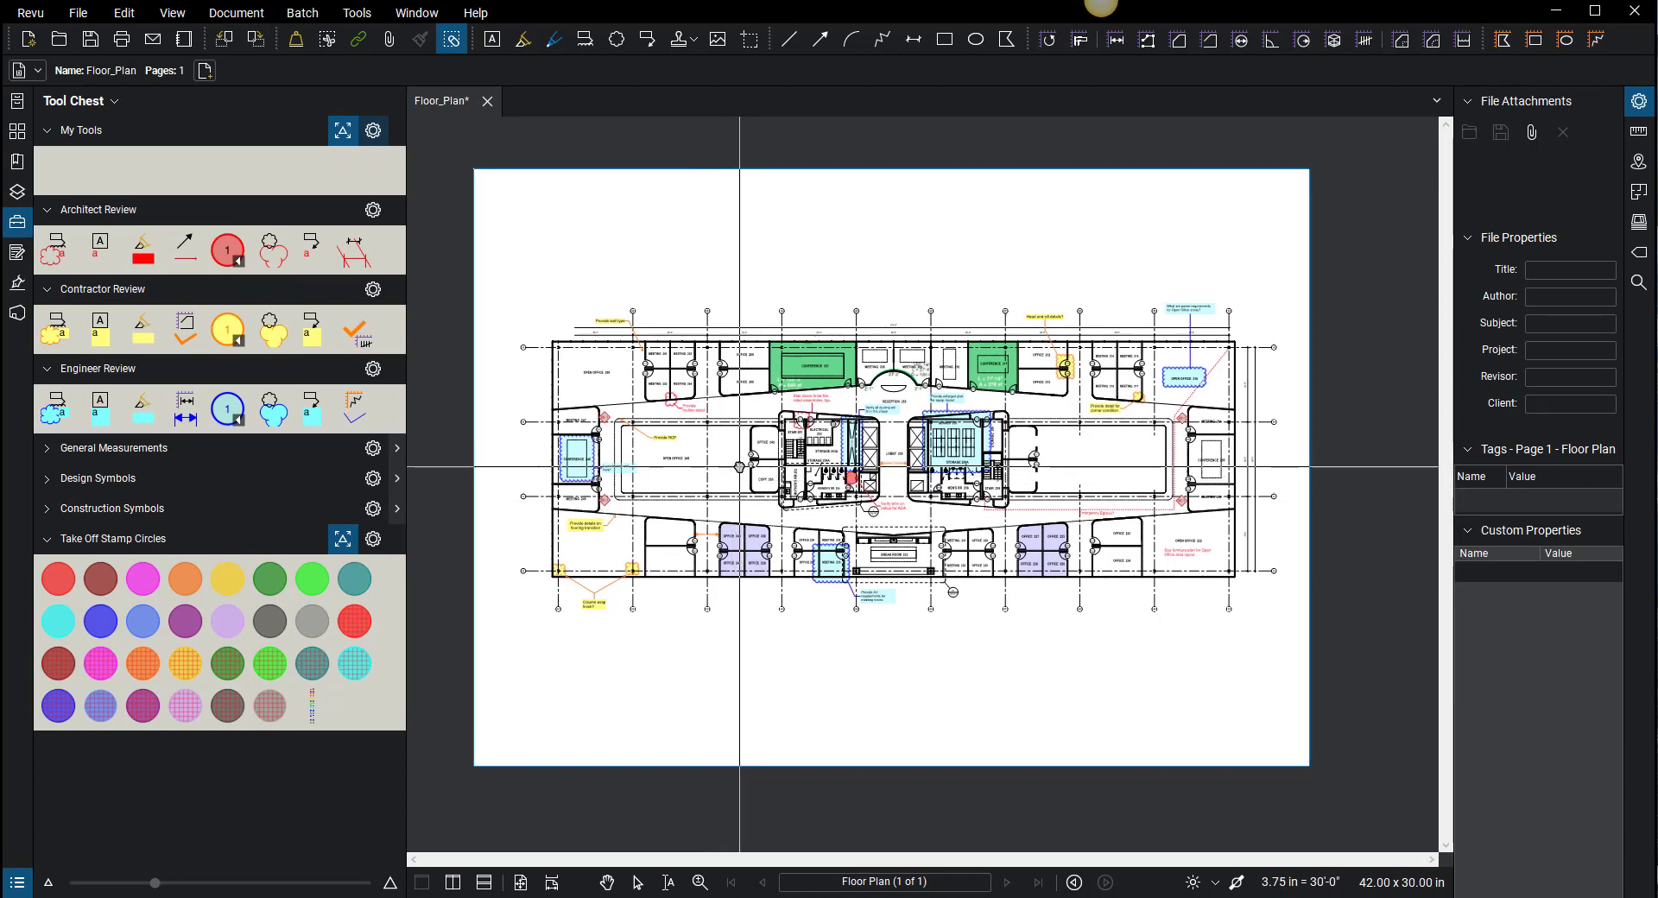
click(357, 12)
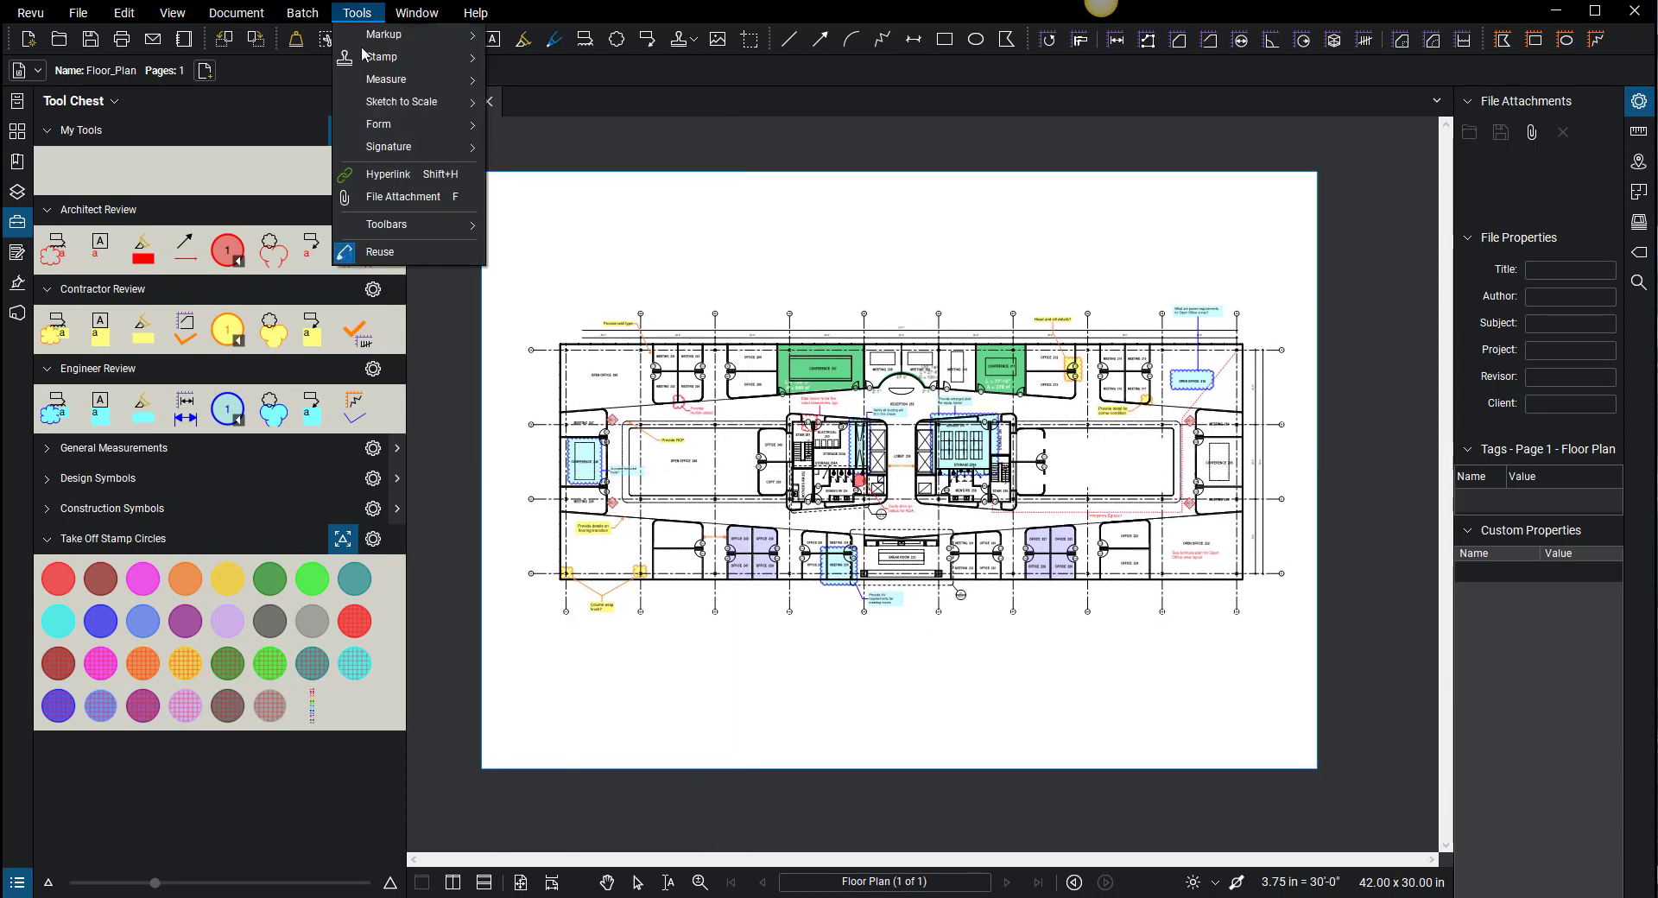
click(377, 253)
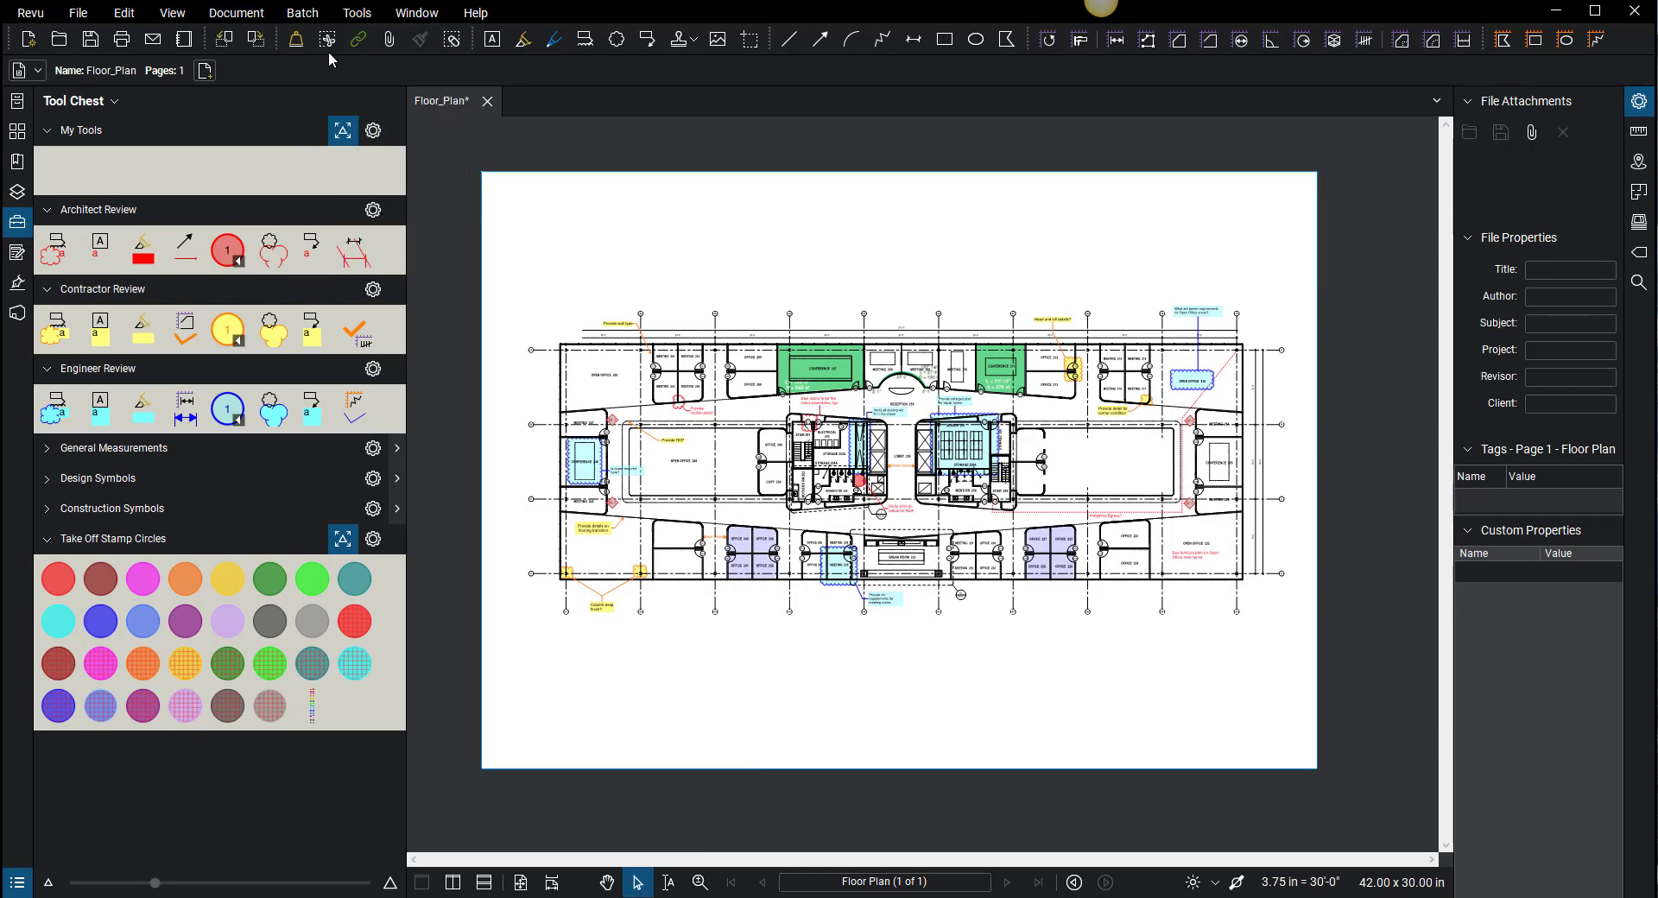
Step: Erase the three leftmost grid bubbles above the floor plan's top edge, and turn off the Reuse option for tools
click(453, 40)
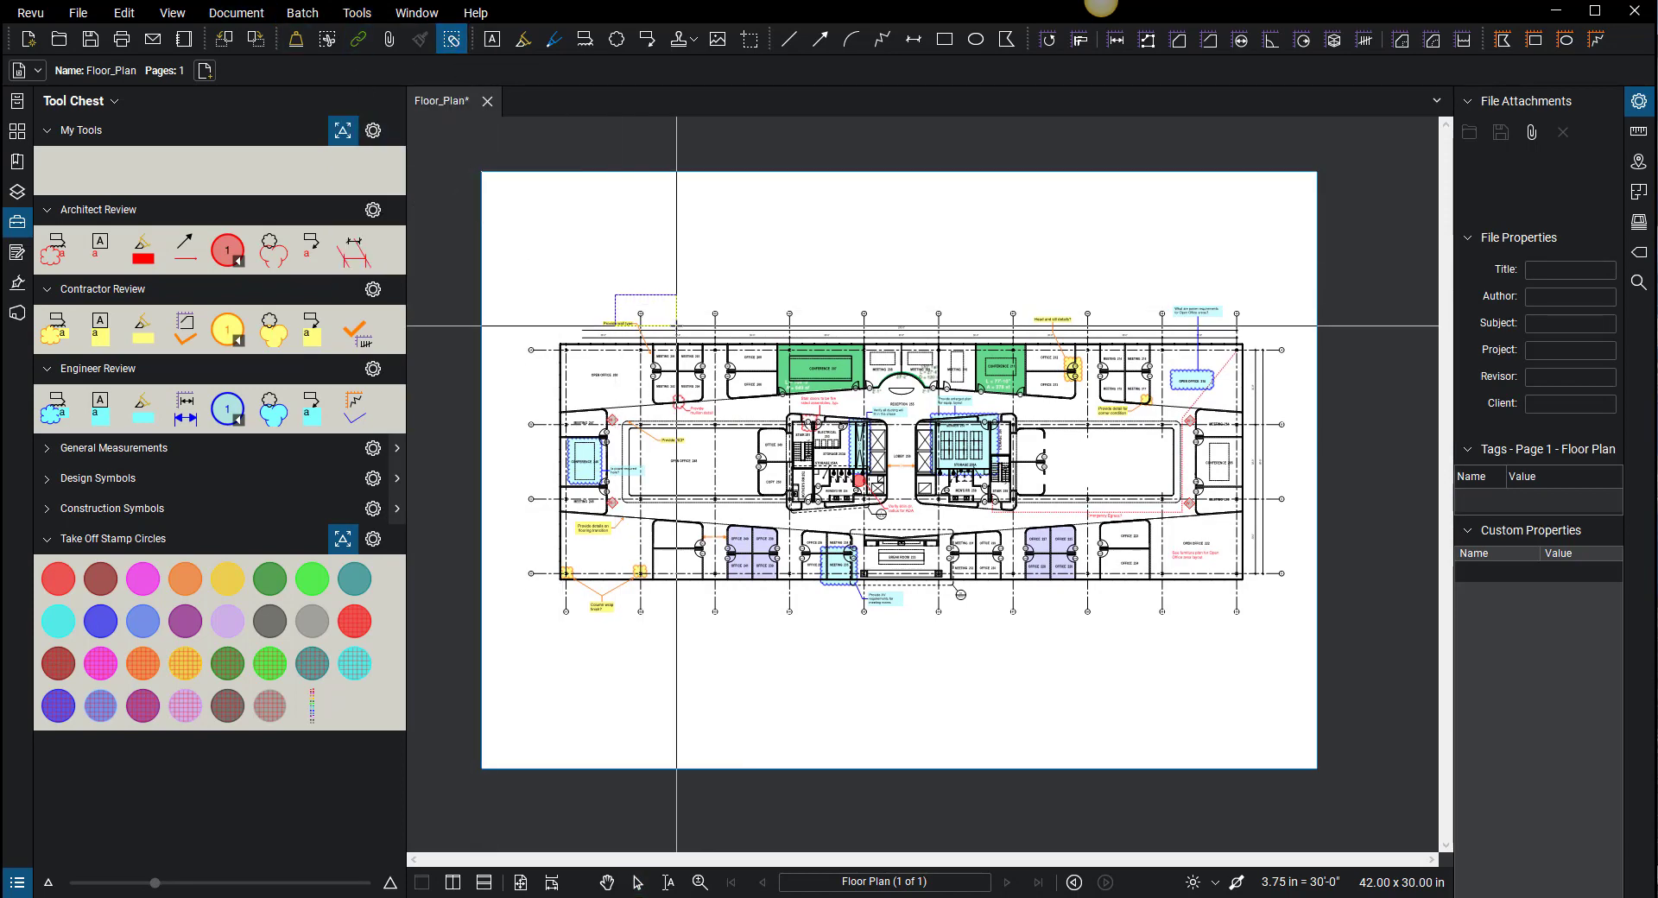
mouse_move(692, 296)
mouse_down()
mouse_move(739, 331)
mouse_move(806, 322)
mouse_up()
click(353, 19)
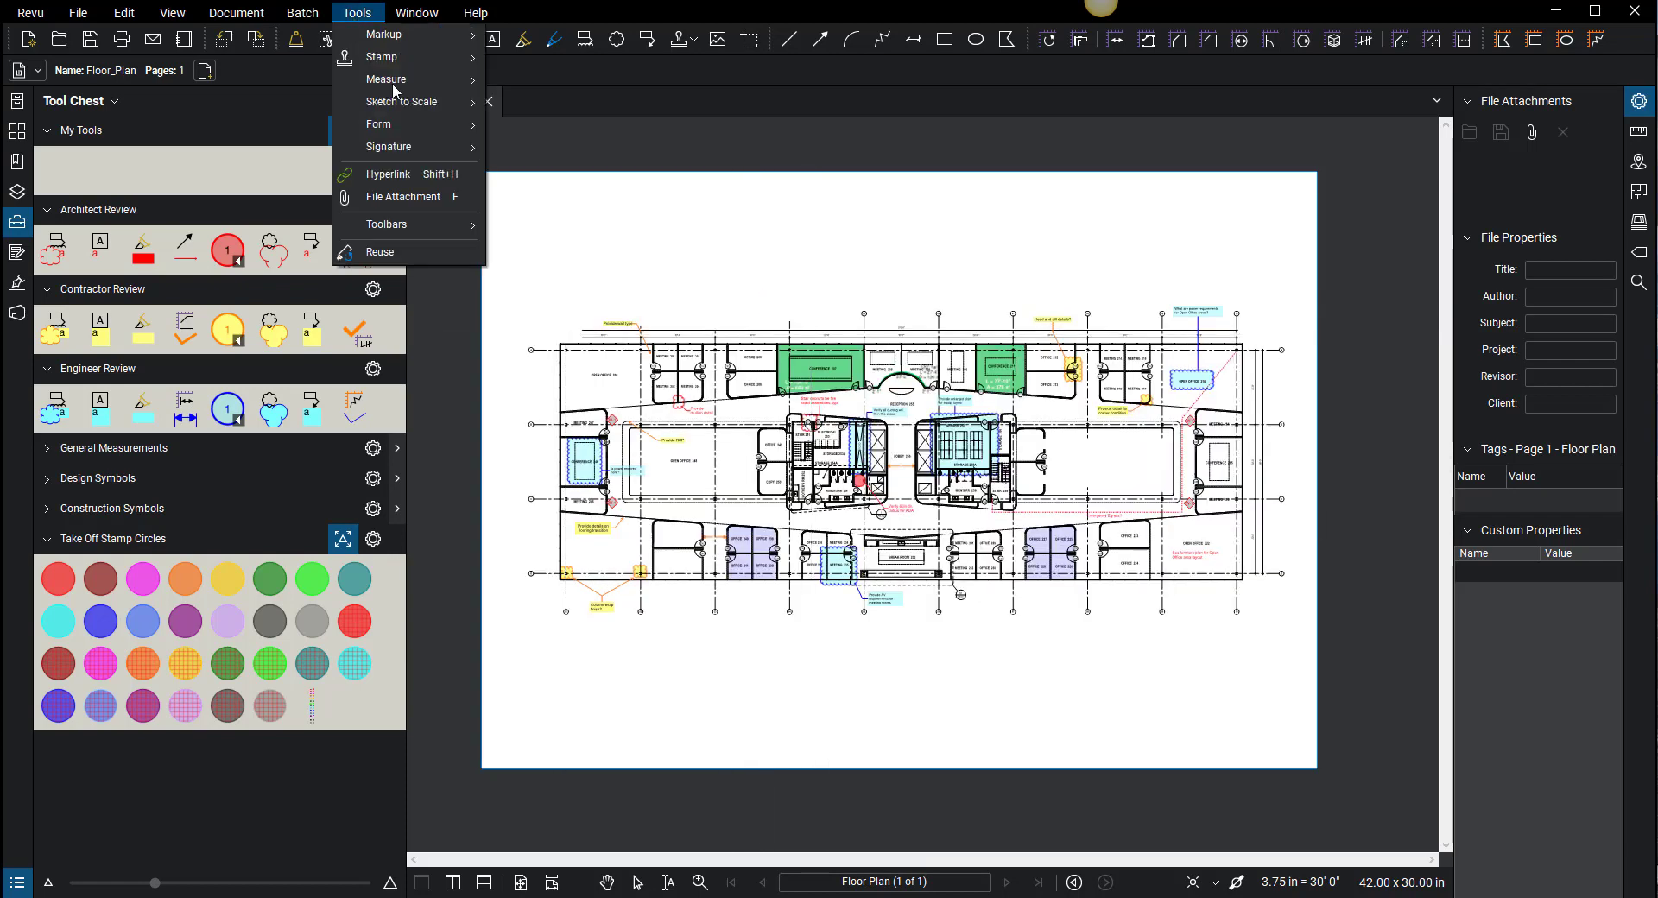
click(384, 252)
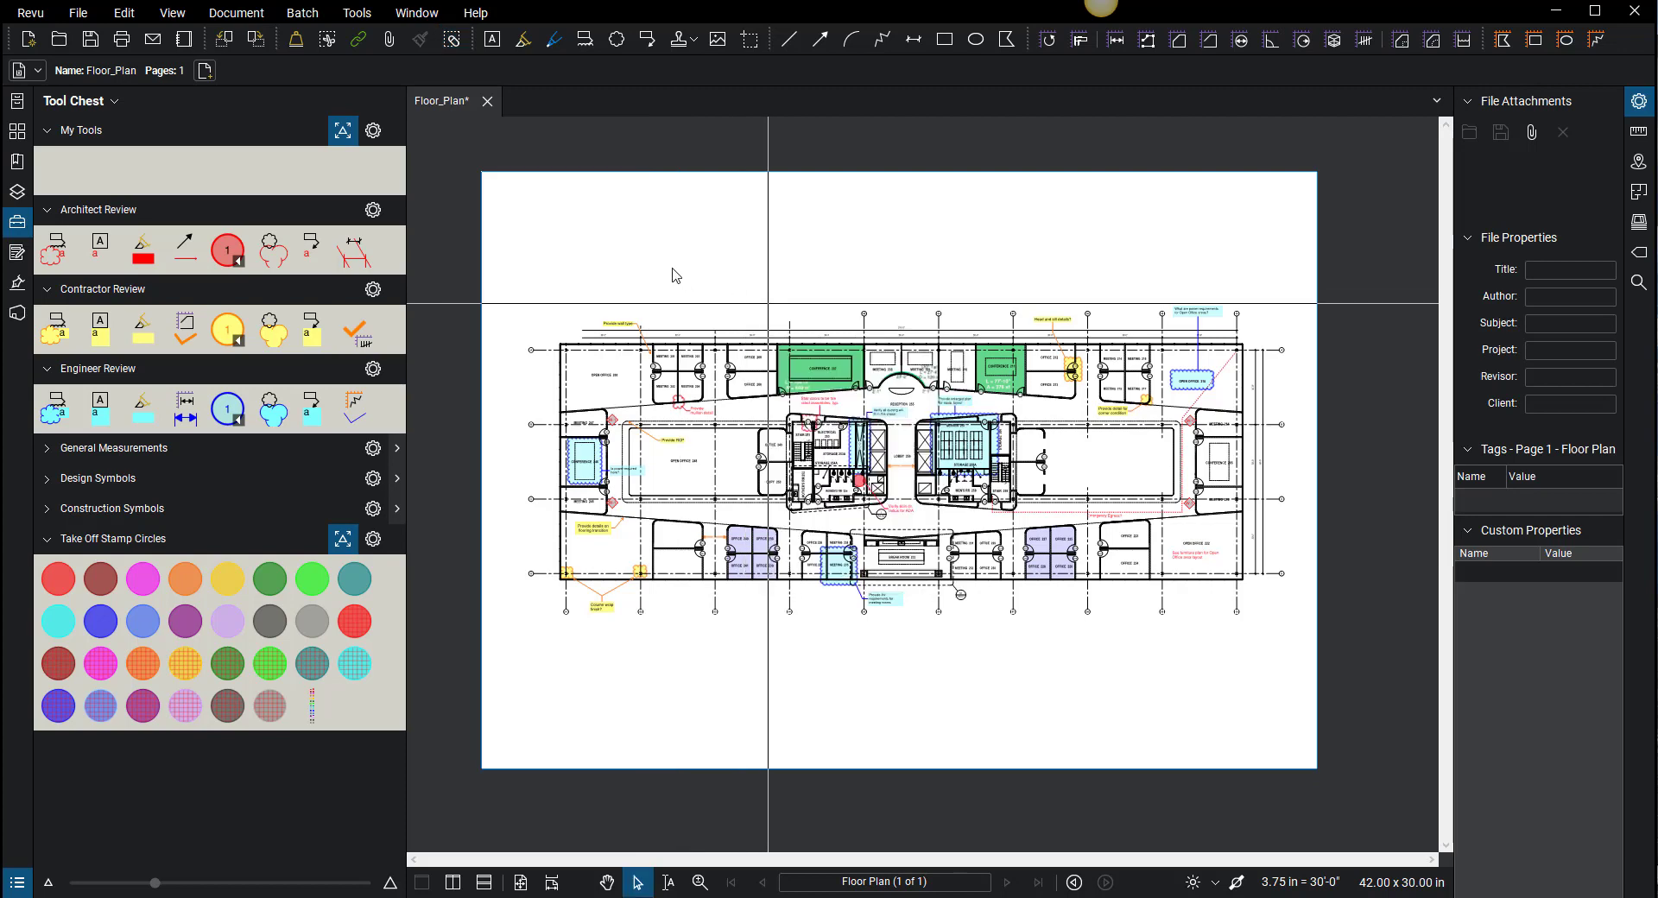
right_click(702, 300)
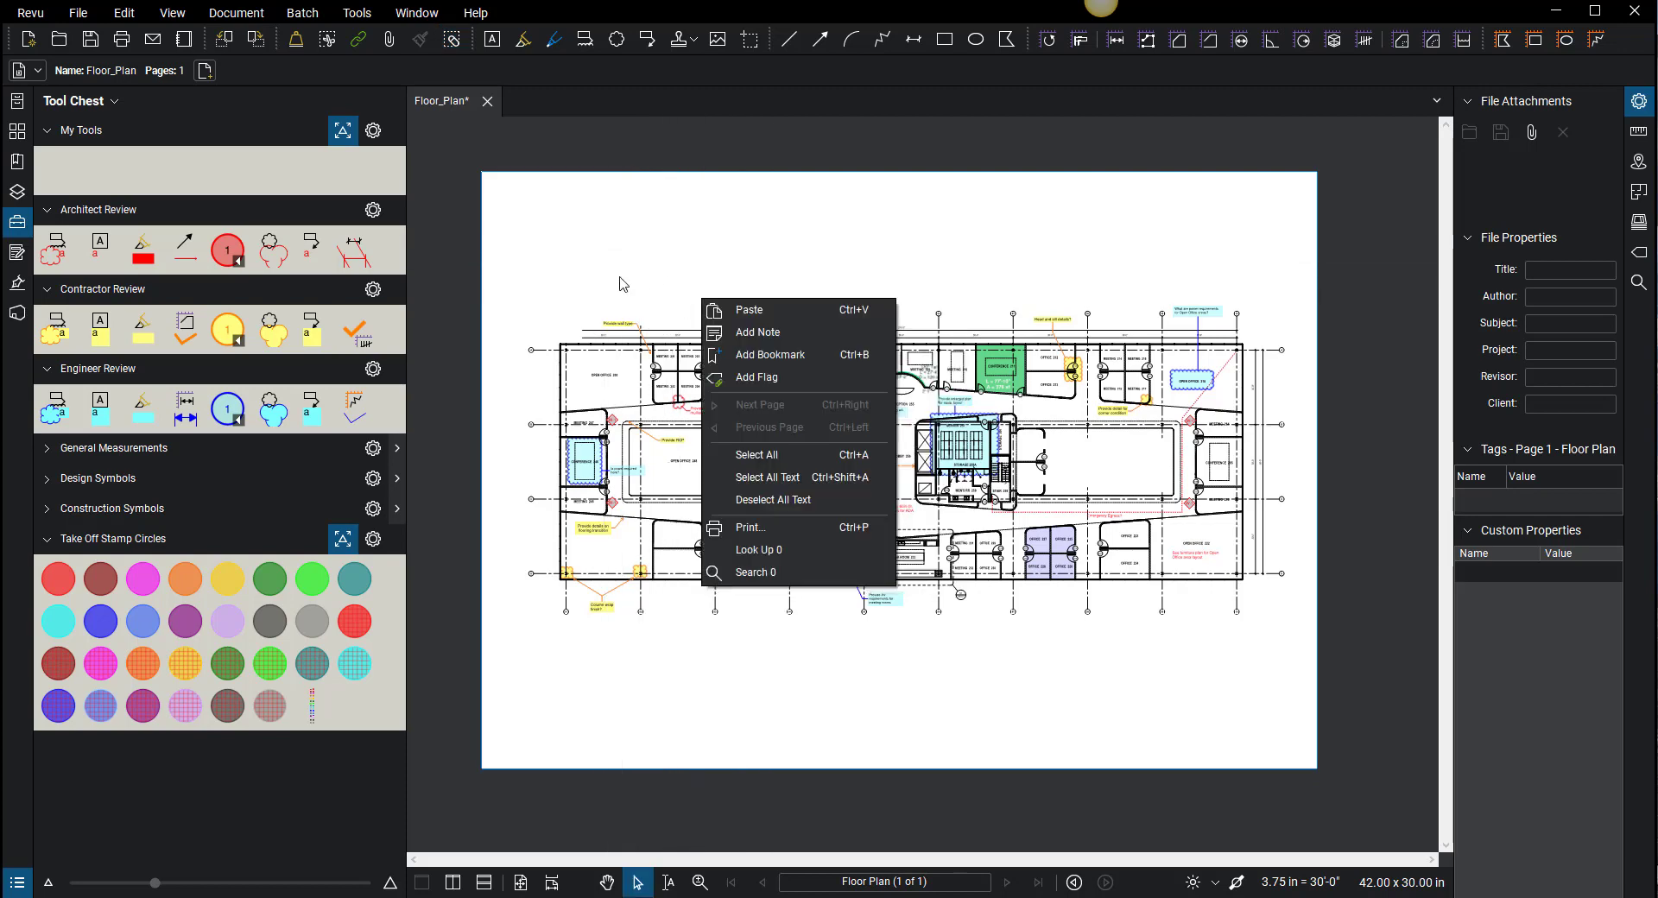
click(620, 278)
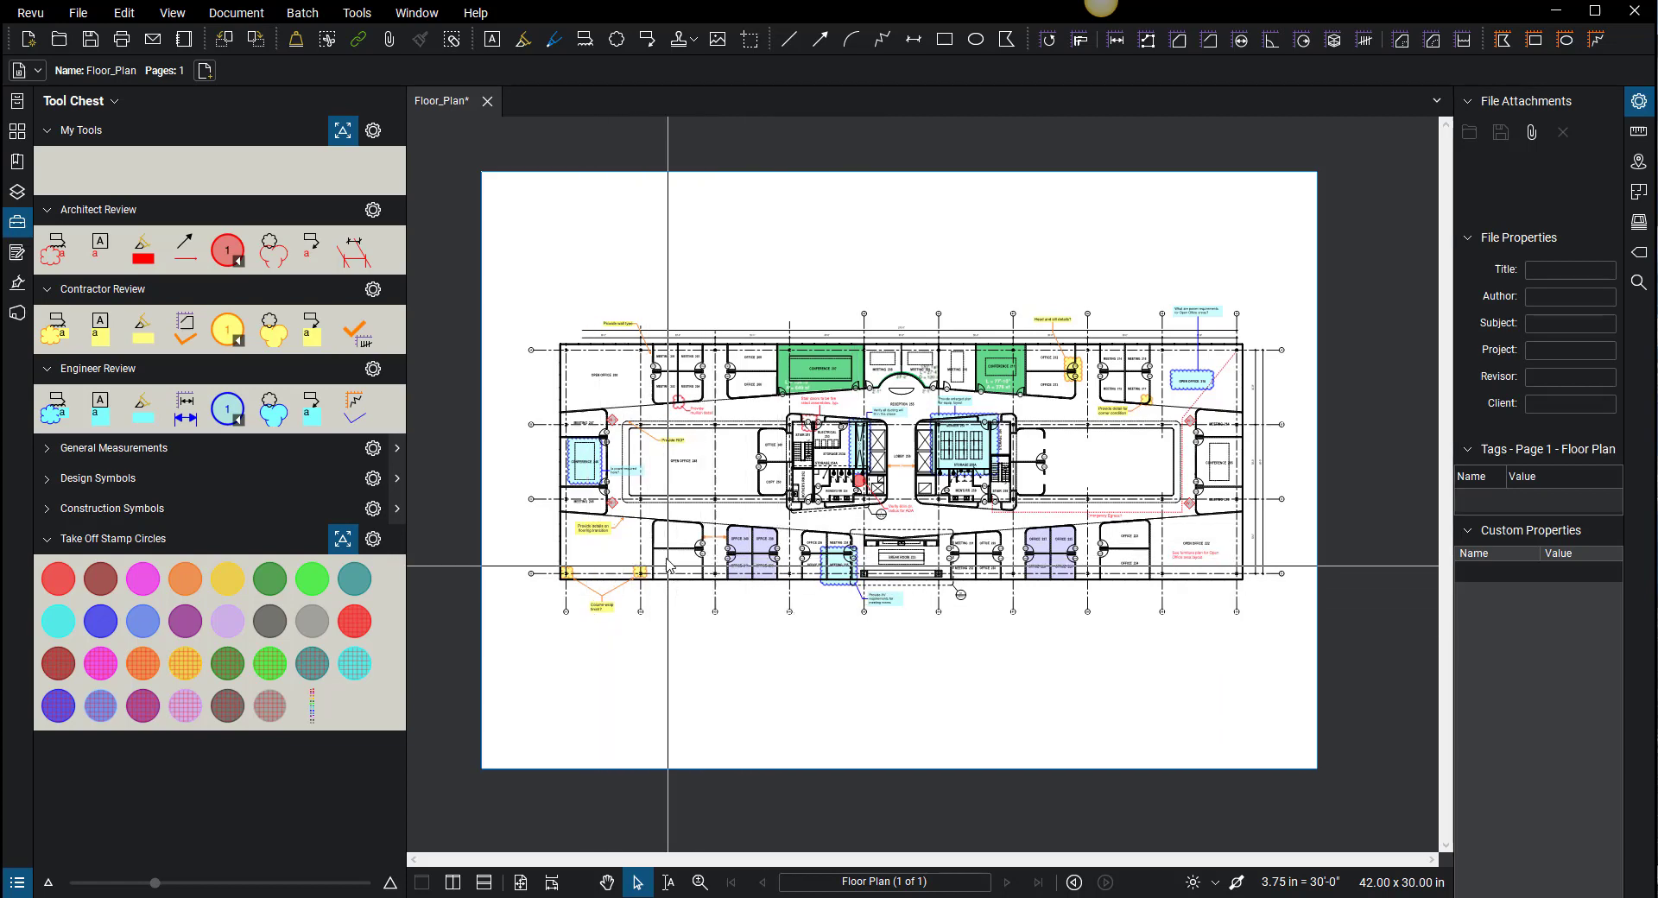
scroll(668, 566, up, 4)
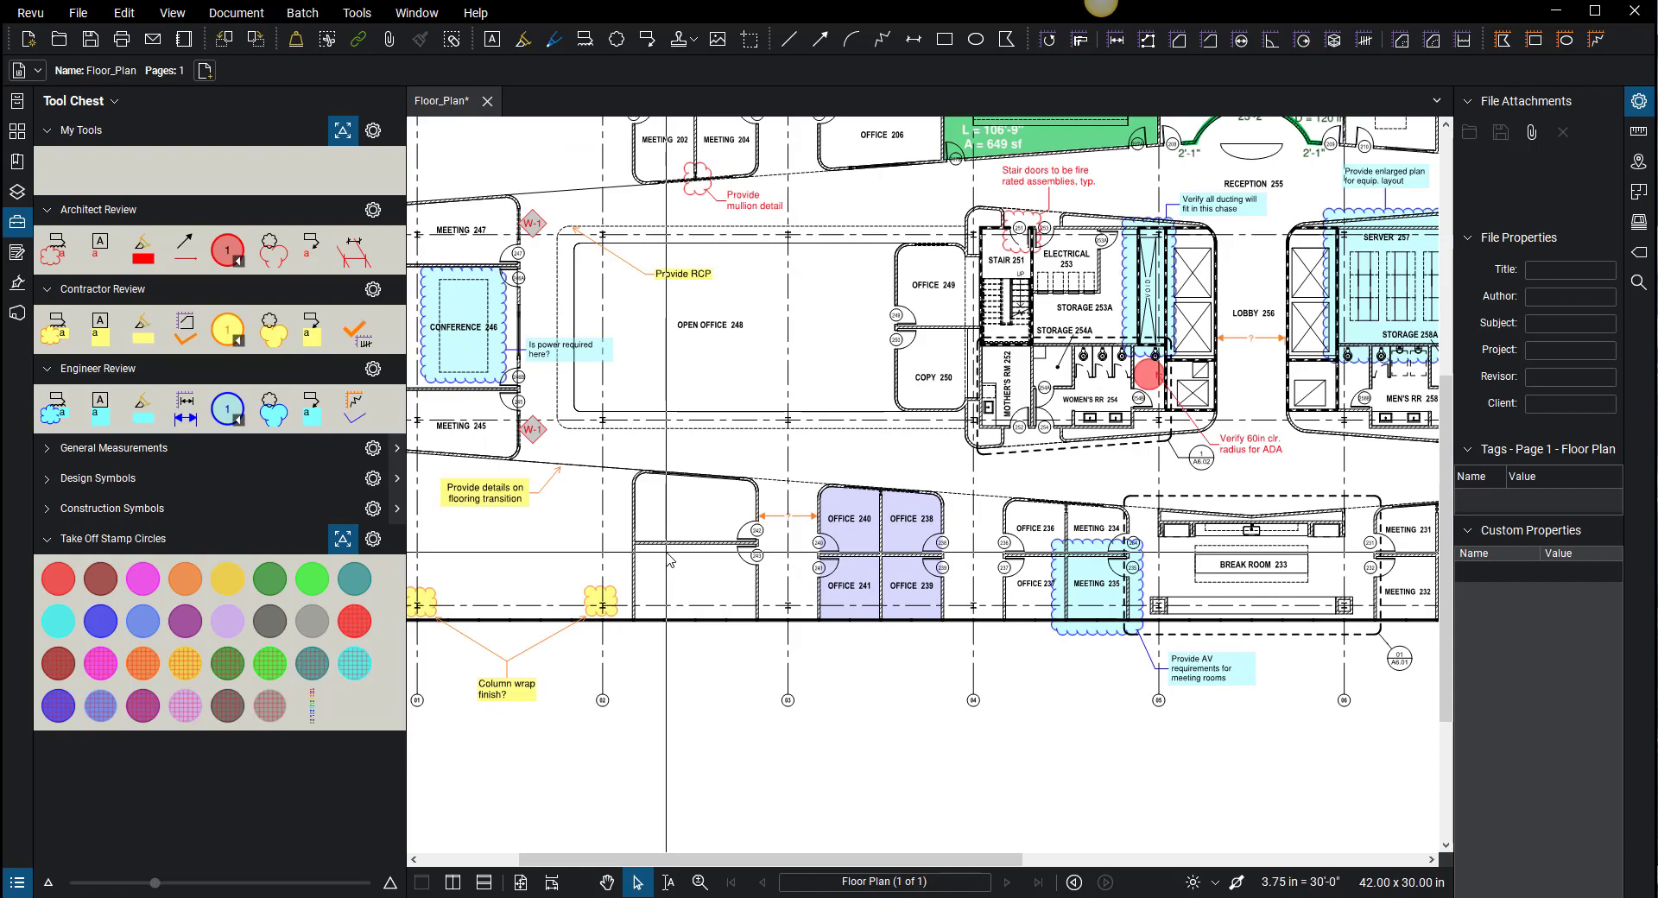